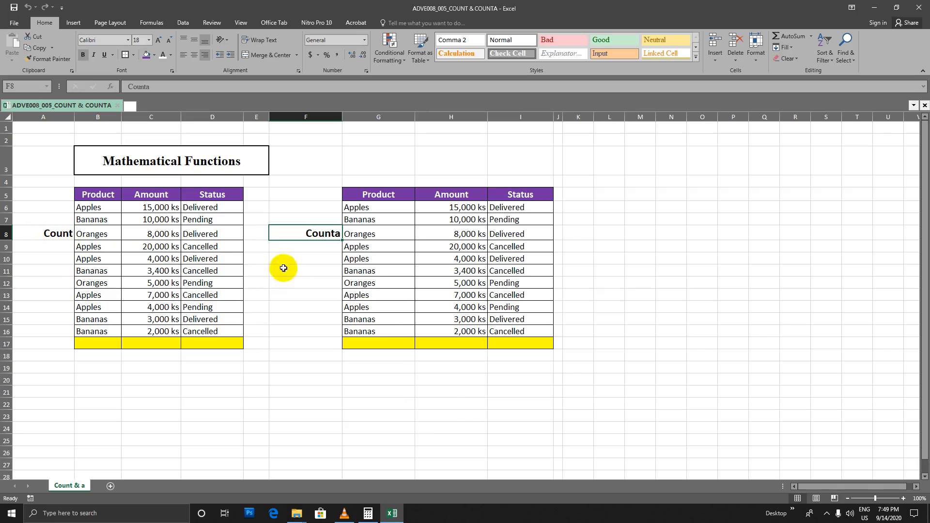
# Compare the Count and Counta labels with the Product and Status text columns of both tables
pyautogui.click(49, 234)
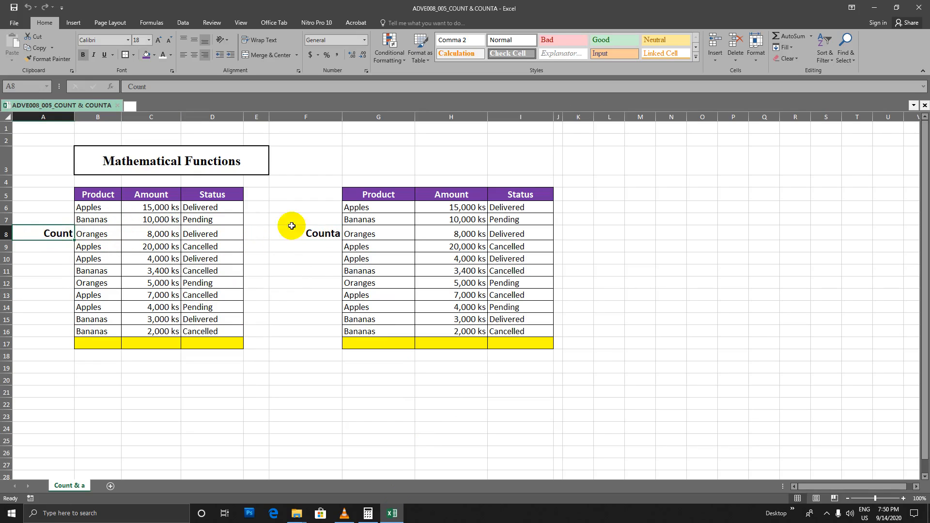
pyautogui.click(316, 233)
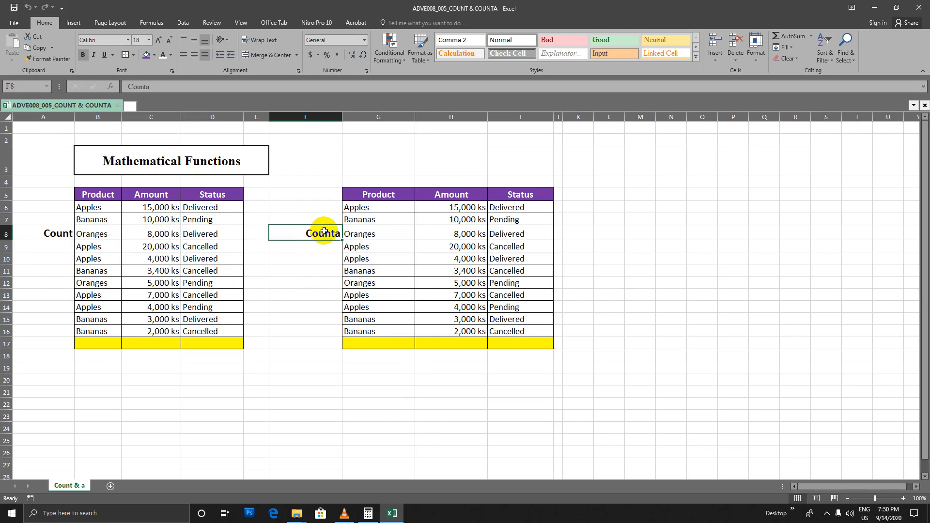
pyautogui.click(63, 237)
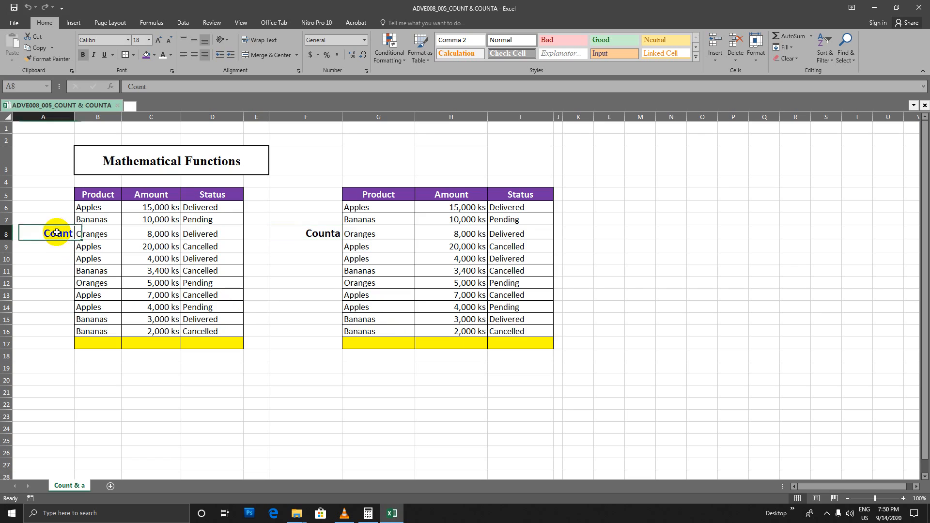
pyautogui.moveTo(94, 208); pyautogui.dragTo(95, 331)
pyautogui.moveTo(191, 207); pyautogui.dragTo(203, 331)
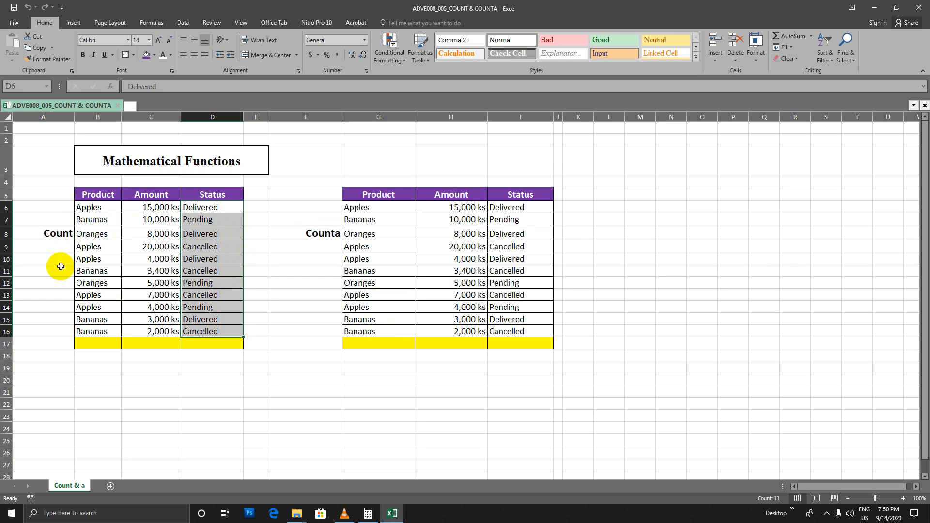
pyautogui.click(58, 233)
pyautogui.click(322, 235)
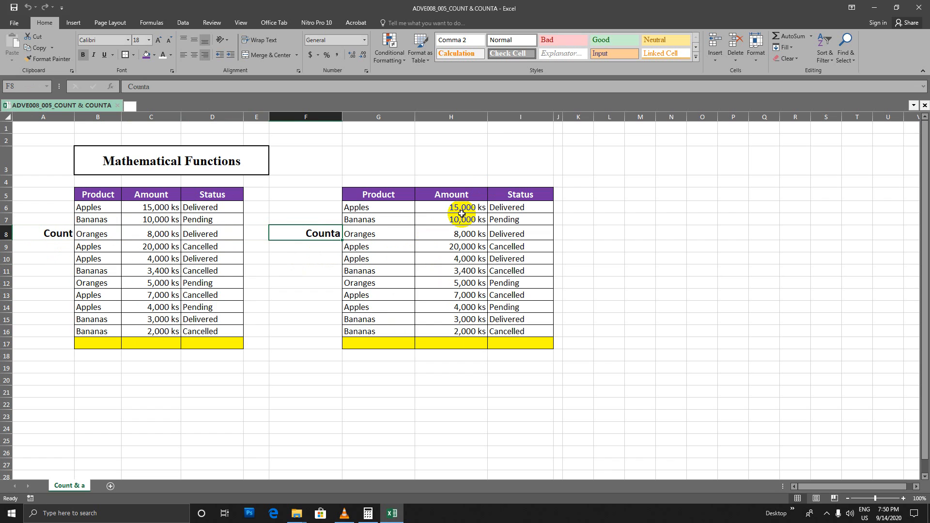
pyautogui.moveTo(394, 207); pyautogui.dragTo(390, 327)
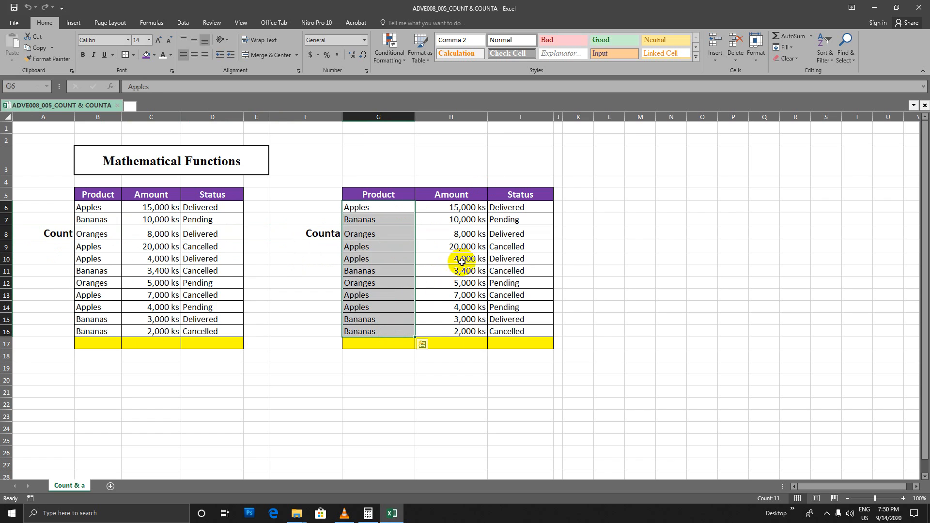
pyautogui.moveTo(506, 209); pyautogui.dragTo(506, 329)
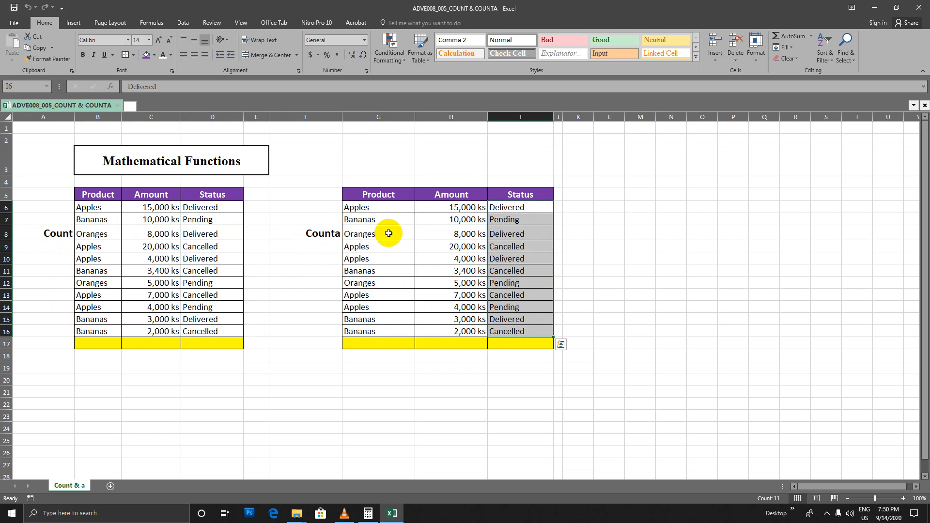
# Review the individual text entries in the Count table's Product column, from row 6 to row 16
pyautogui.click(99, 207)
pyautogui.click(97, 220)
pyautogui.click(101, 234)
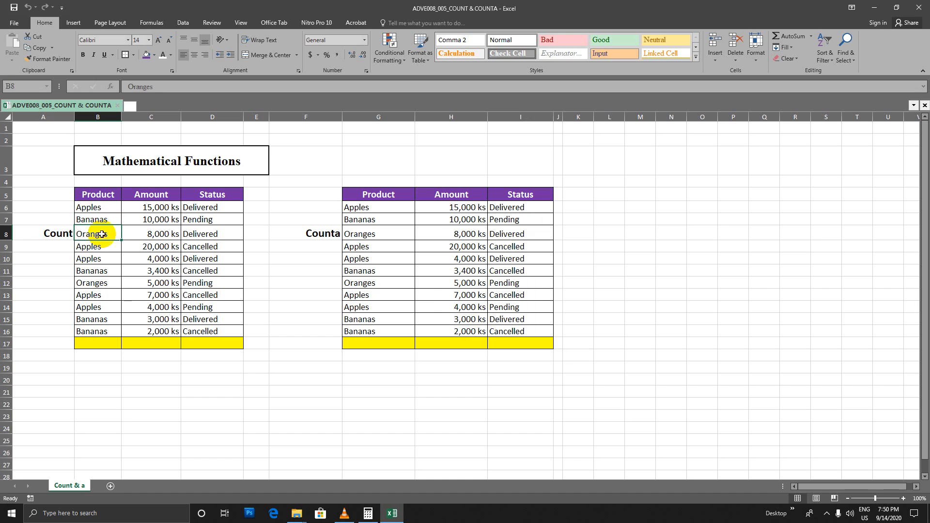
pyautogui.click(99, 247)
pyautogui.click(100, 261)
pyautogui.moveTo(107, 207); pyautogui.dragTo(103, 330)
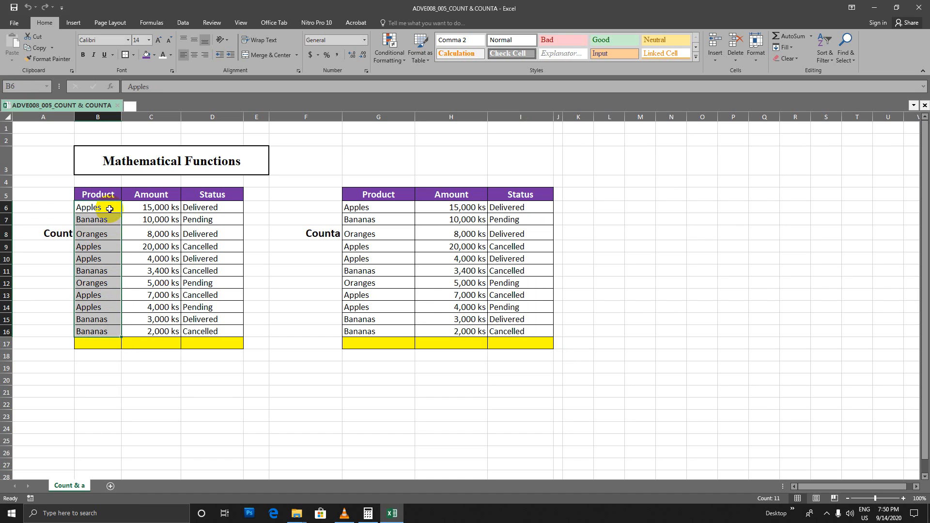
pyautogui.moveTo(108, 207); pyautogui.dragTo(111, 342)
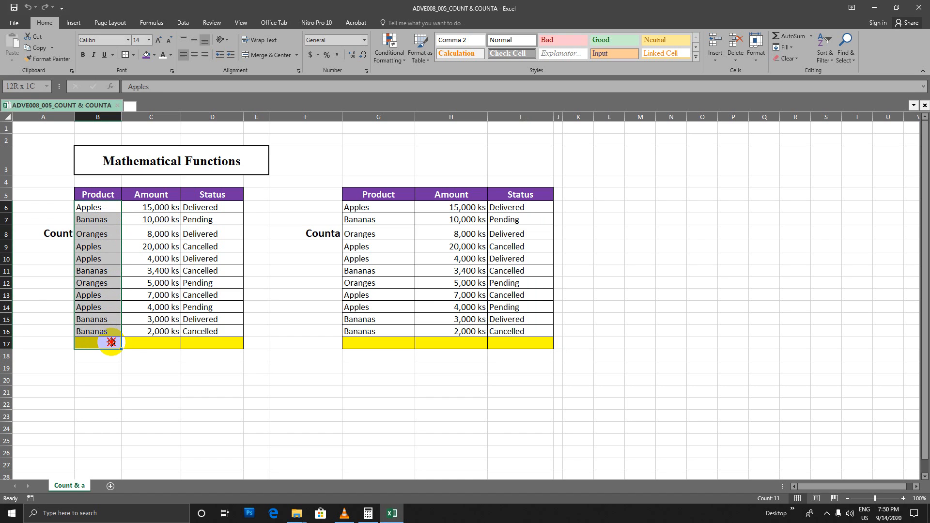
# Enter =COUNT(B6:B16) in cell B17 to count the Product column of the Count table
pyautogui.click(107, 343)
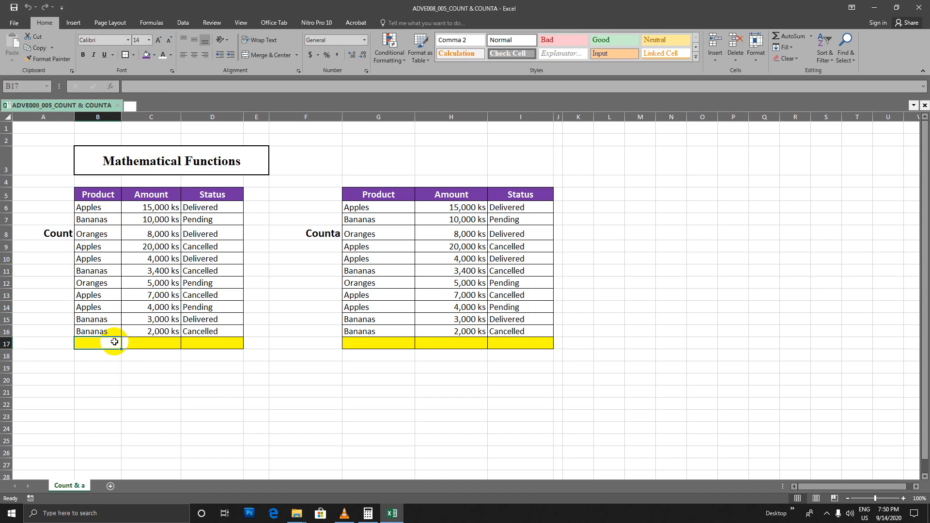
pyautogui.write('=')
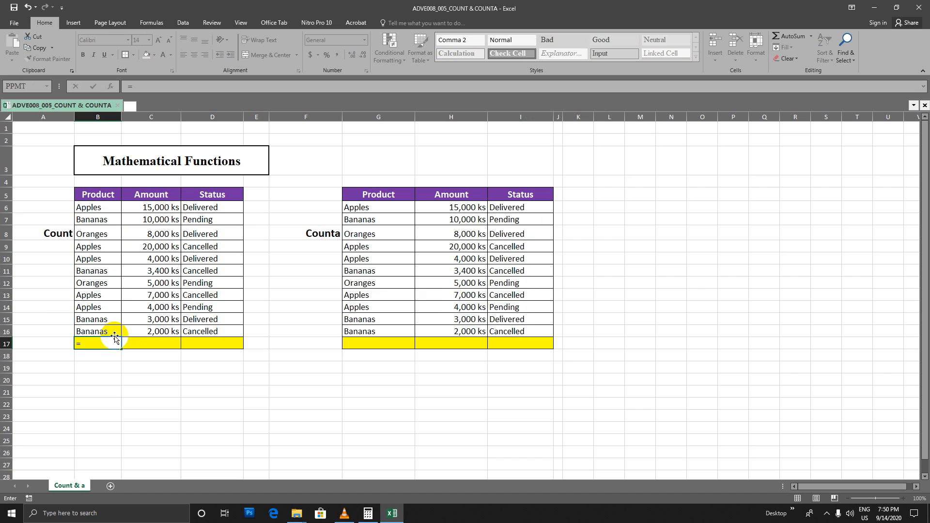
pyautogui.write('Cou n')
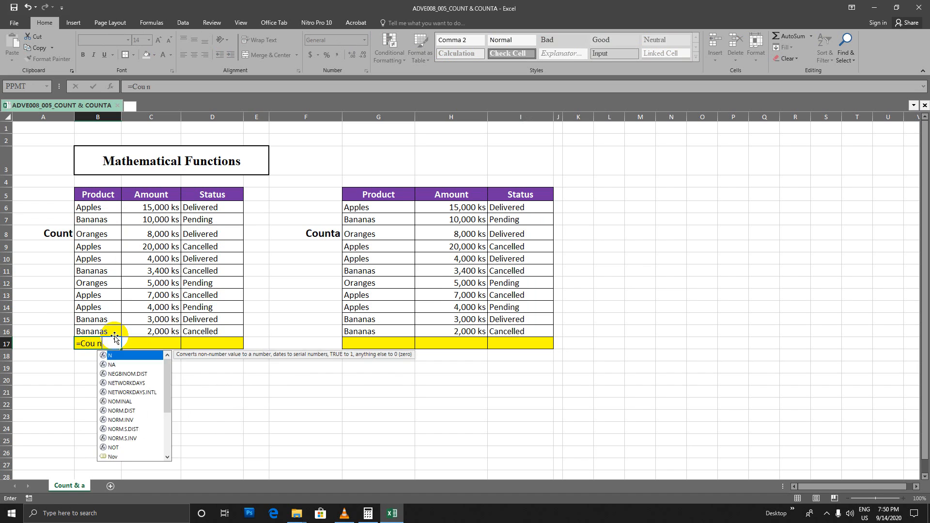
pyautogui.press('BackSpace')
pyautogui.press('BackSpace')
pyautogui.write('n')
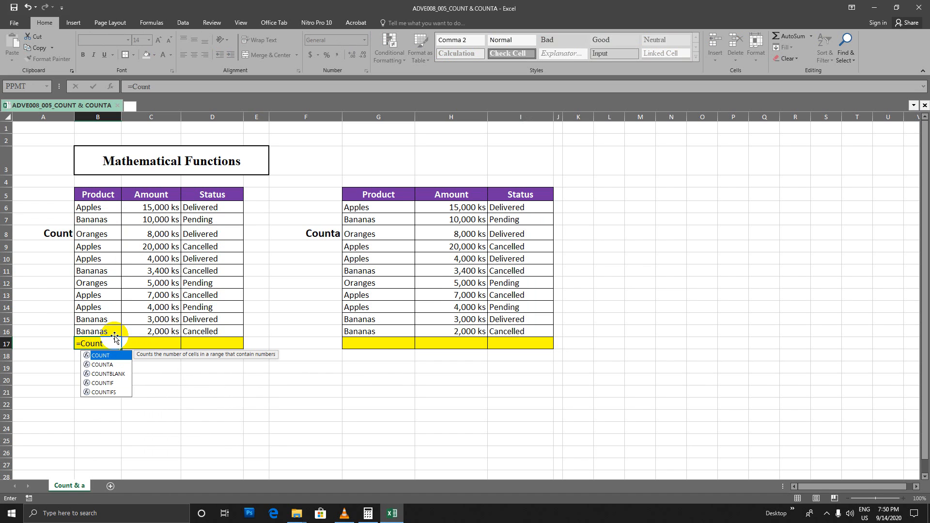
pyautogui.write('t(')
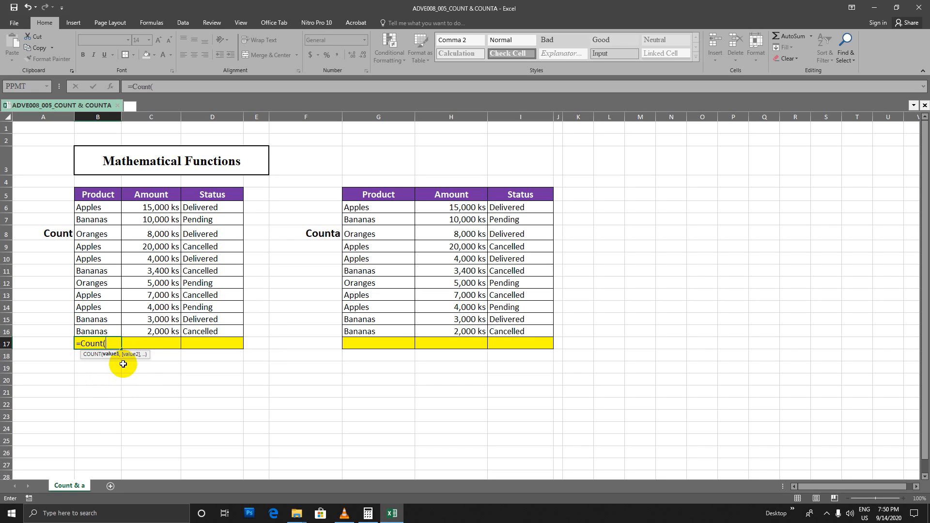
pyautogui.moveTo(101, 208); pyautogui.dragTo(97, 330)
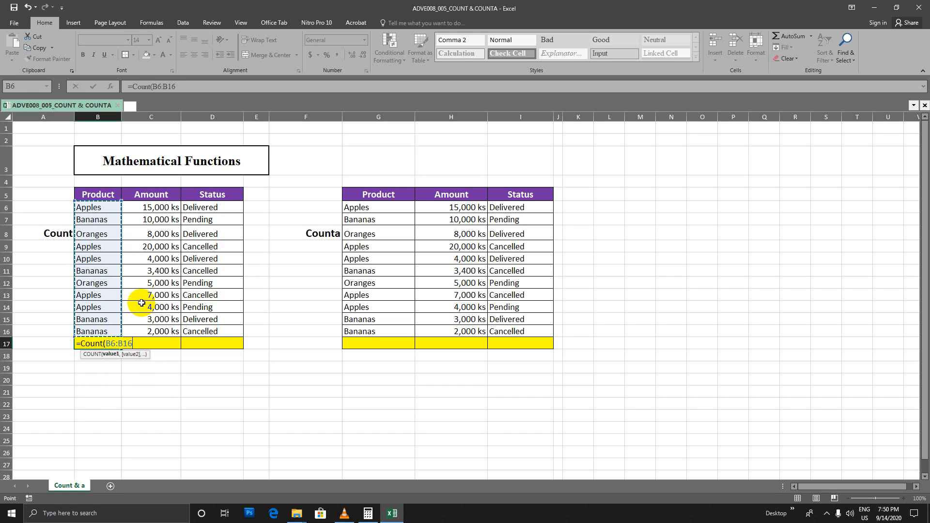
pyautogui.press('Return')
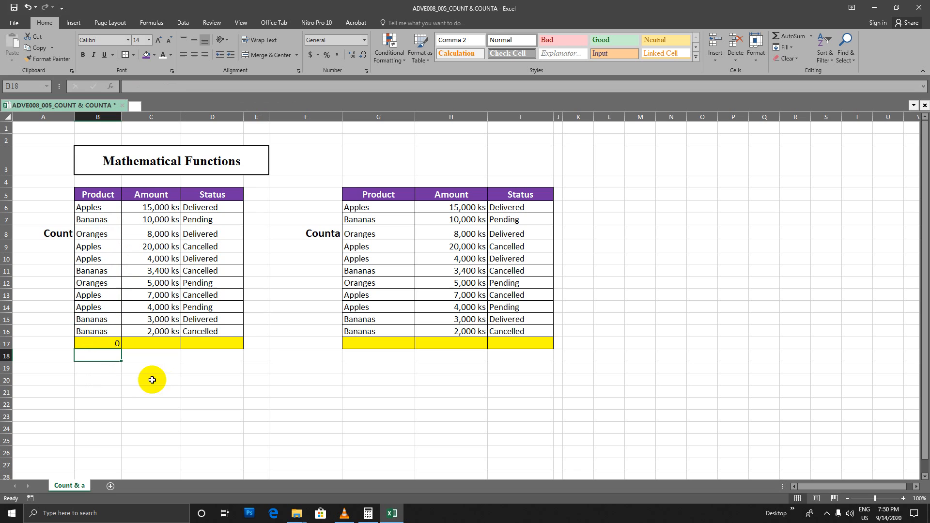
# Check the COUNT result in B17 against the Product entries and inspect the numeric Amount column C6:C16
pyautogui.click(106, 343)
pyautogui.click(92, 207)
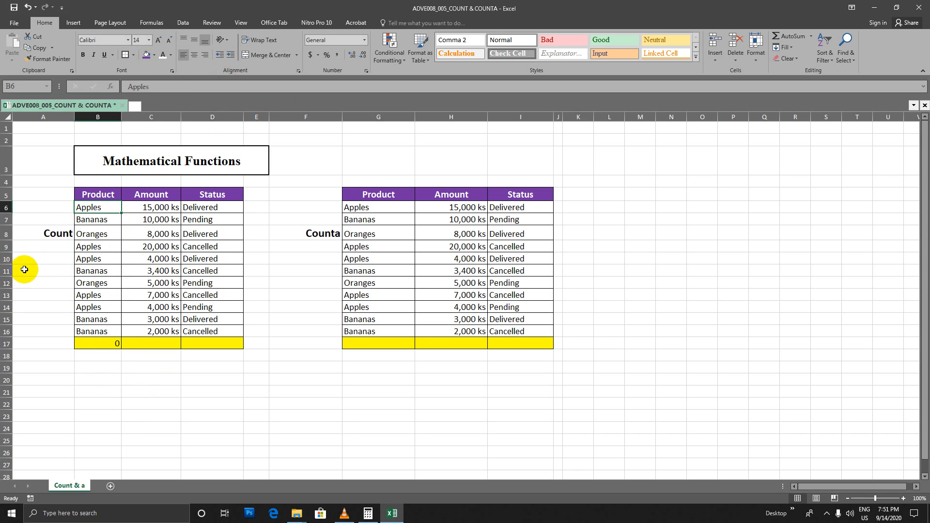
pyautogui.click(46, 234)
pyautogui.moveTo(102, 208); pyautogui.dragTo(100, 331)
pyautogui.moveTo(154, 206); pyautogui.dragTo(158, 332)
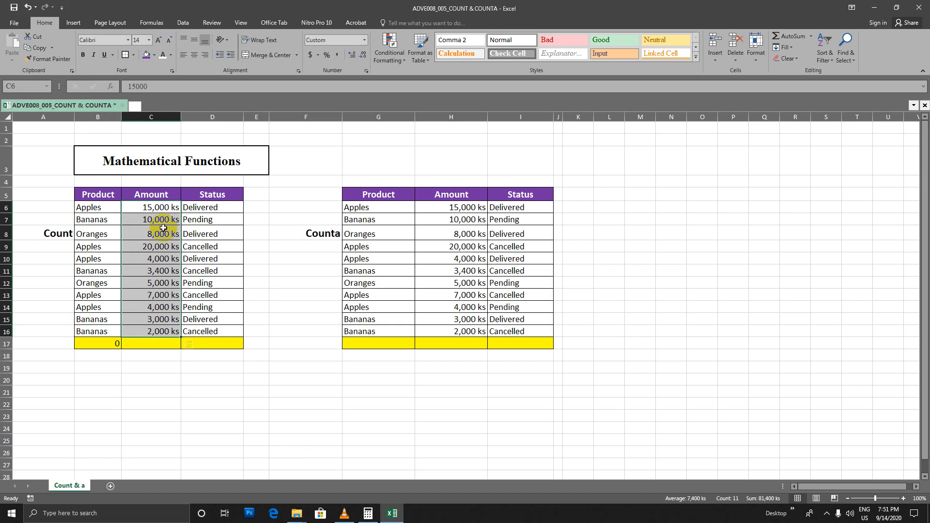
pyautogui.click(167, 356)
pyautogui.click(163, 321)
# Enter =COUNT(C6:C16) in cell C17 to count the Amount column of the Count table
pyautogui.click(156, 342)
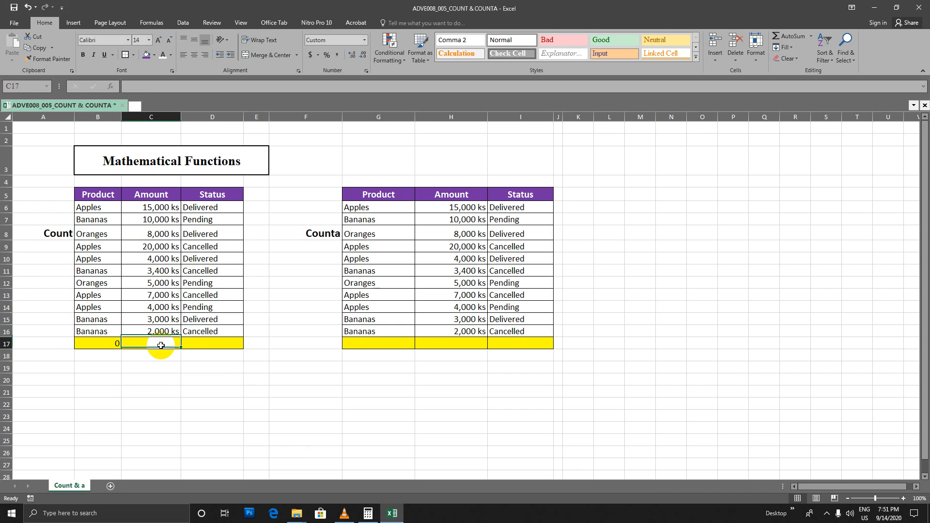
pyautogui.write('=Co')
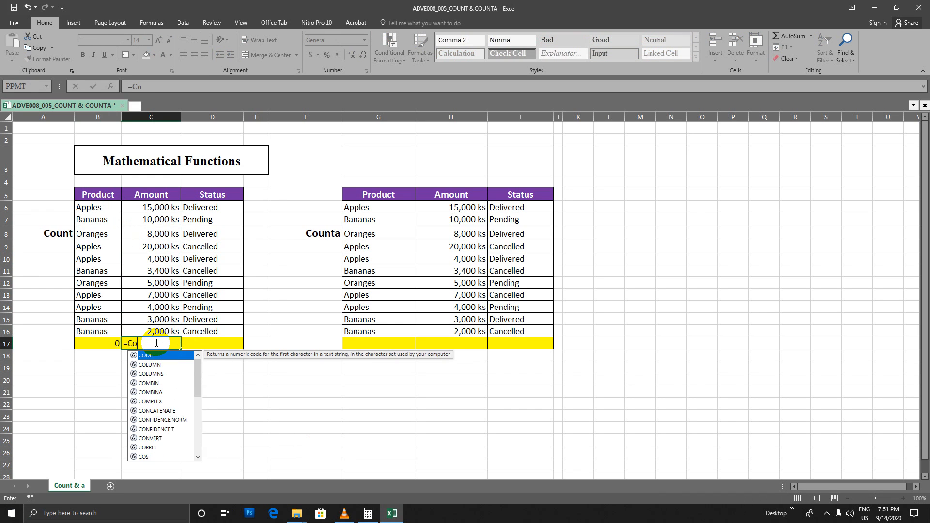
pyautogui.write('unt')
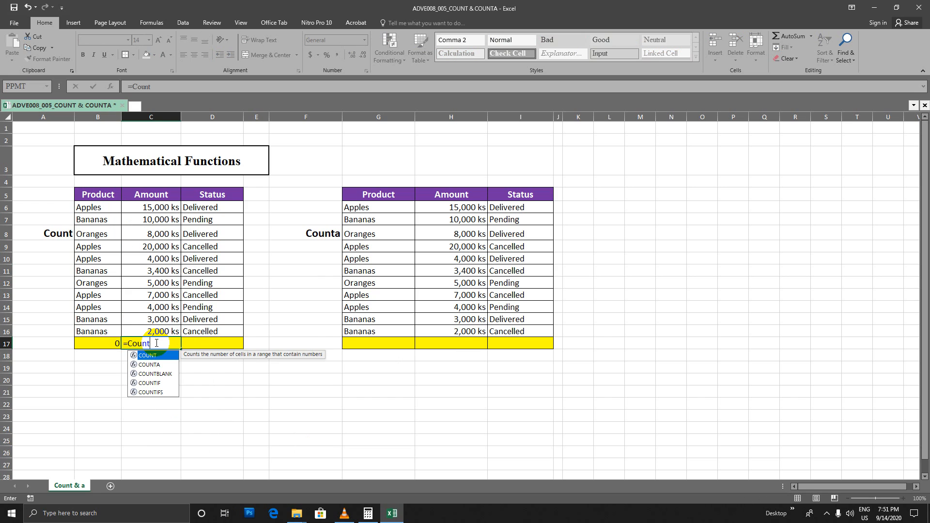
pyautogui.write('(')
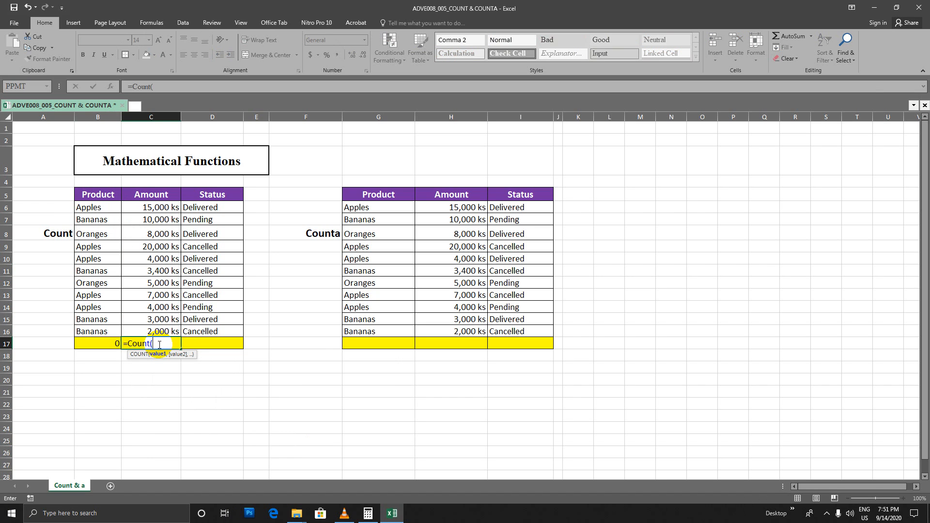
pyautogui.moveTo(158, 205); pyautogui.dragTo(161, 326)
pyautogui.press('Return')
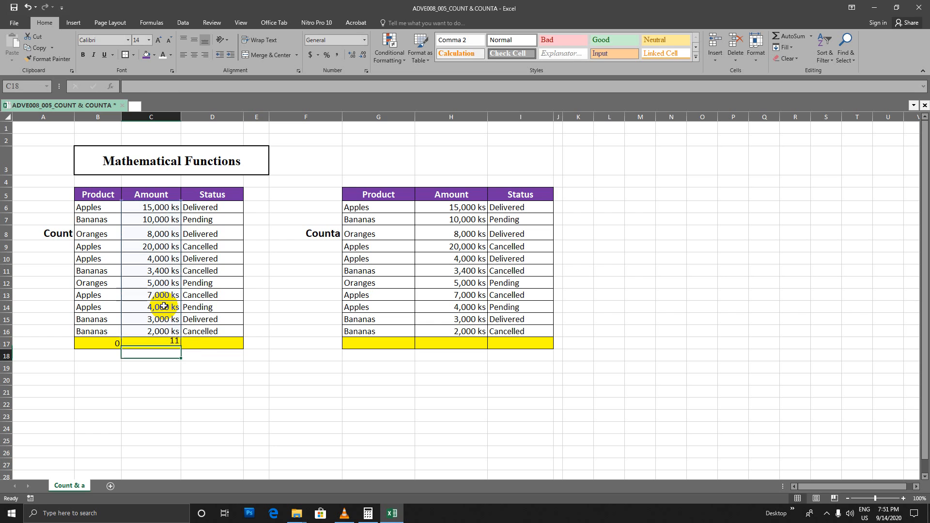
# Check the C17 result against the Amount values and review the text entries in the Count table's Status column
pyautogui.moveTo(155, 203); pyautogui.dragTo(158, 326)
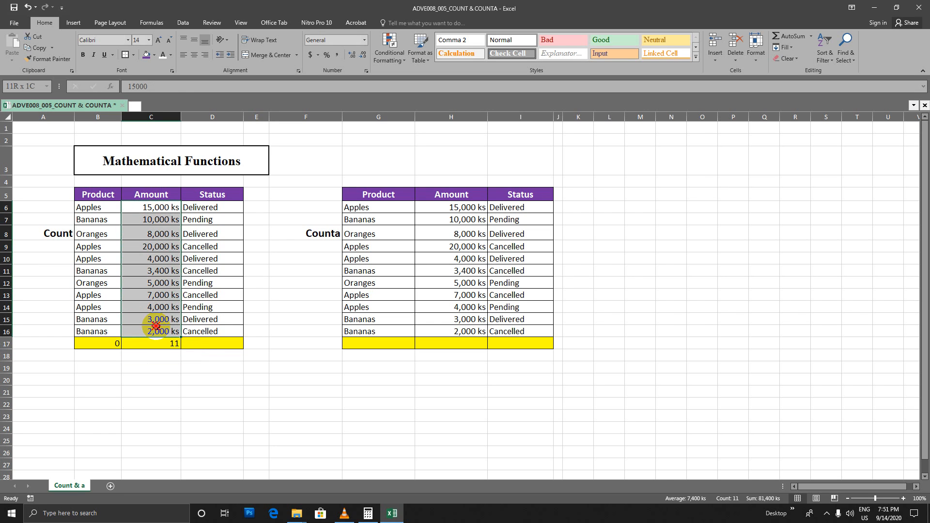
pyautogui.click(158, 344)
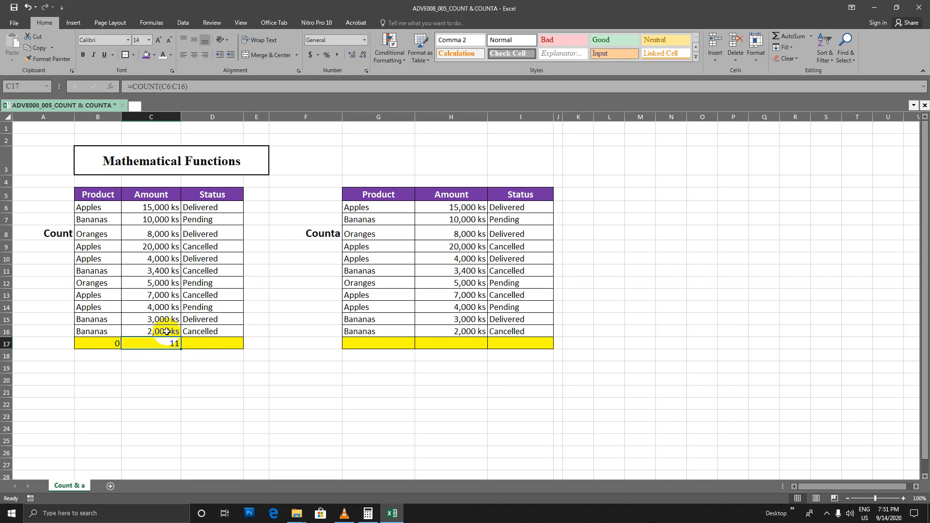
pyautogui.moveTo(153, 206)
pyautogui.mouseDown()
pyautogui.moveTo(153, 329)
pyautogui.moveTo(140, 207)
pyautogui.mouseUp()
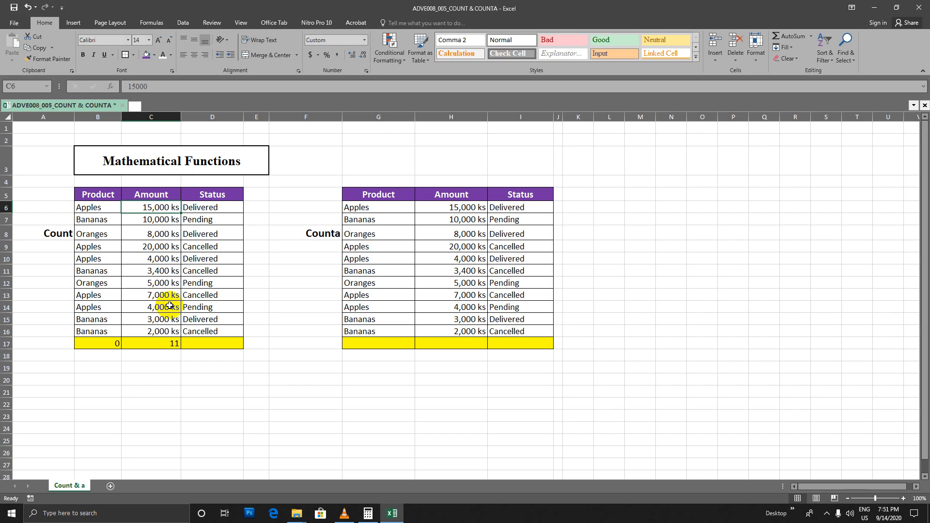
pyautogui.moveTo(164, 209); pyautogui.dragTo(162, 331)
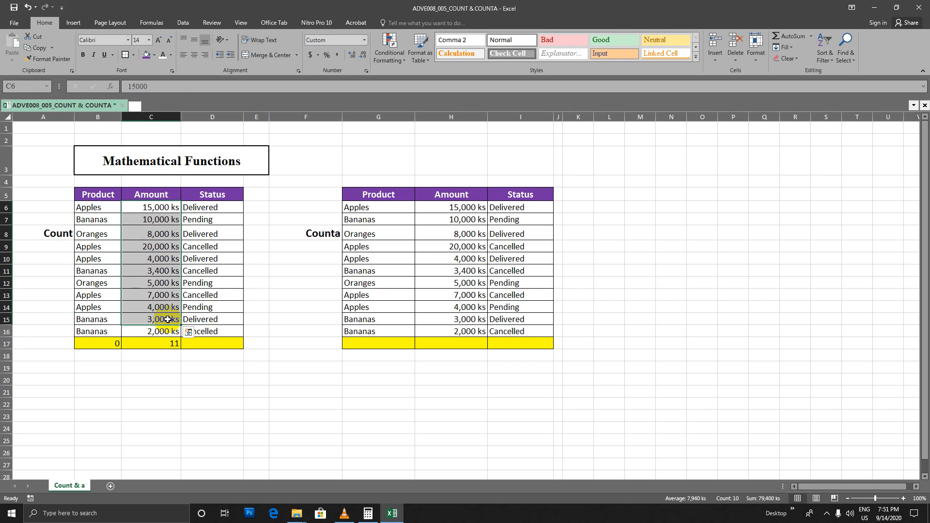
pyautogui.click(212, 295)
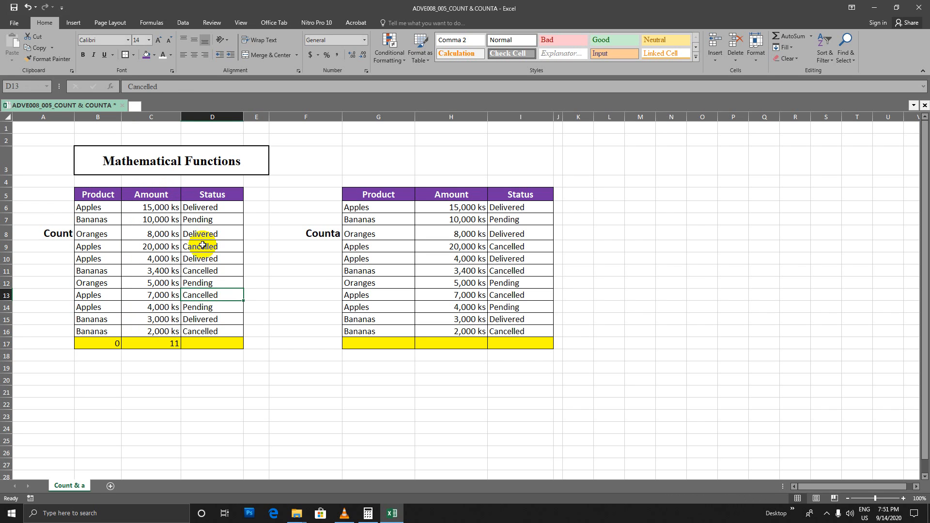
pyautogui.click(215, 207)
pyautogui.click(213, 220)
pyautogui.click(213, 234)
pyautogui.click(212, 249)
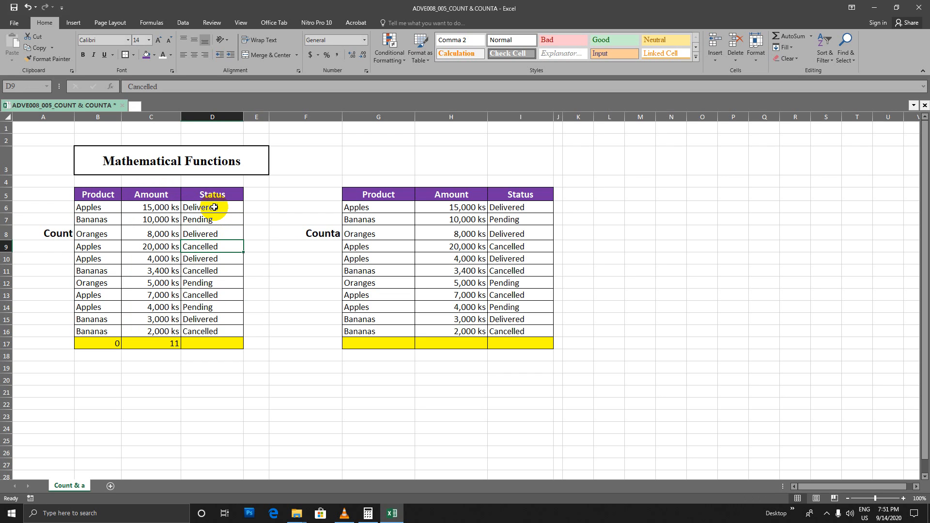
# Enter =COUNT(D6:D16) in cell D17 and check it against the Status entries of the Count table
pyautogui.click(220, 343)
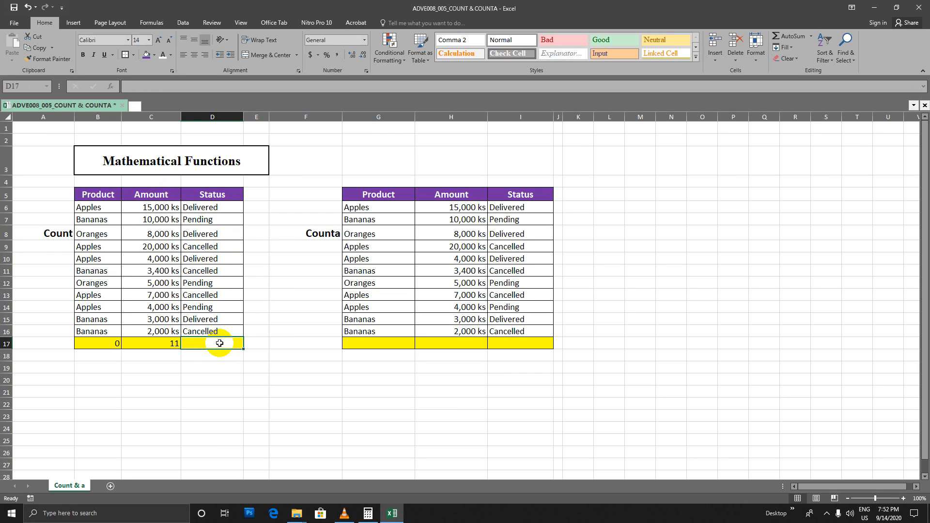
pyautogui.write('=Count')
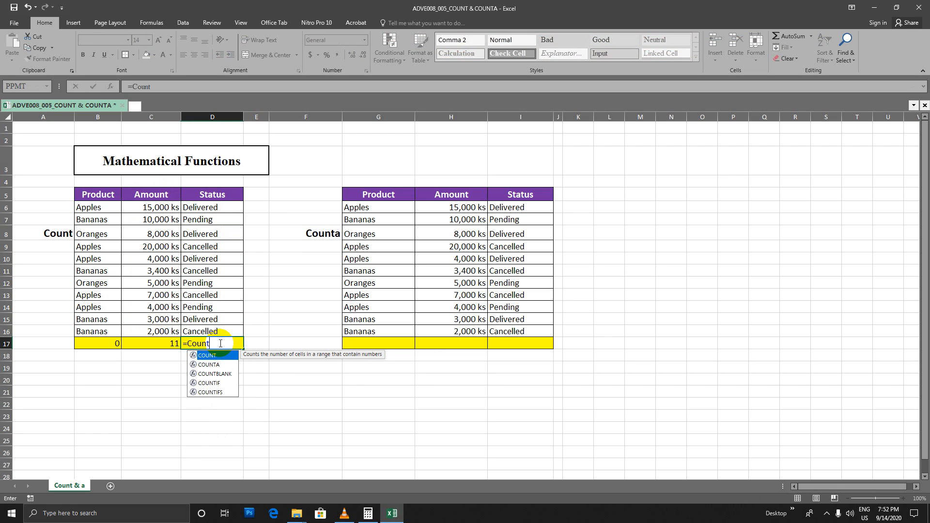
pyautogui.write('(')
pyautogui.click(209, 205)
pyautogui.moveTo(210, 205); pyautogui.dragTo(234, 329)
pyautogui.press('Return')
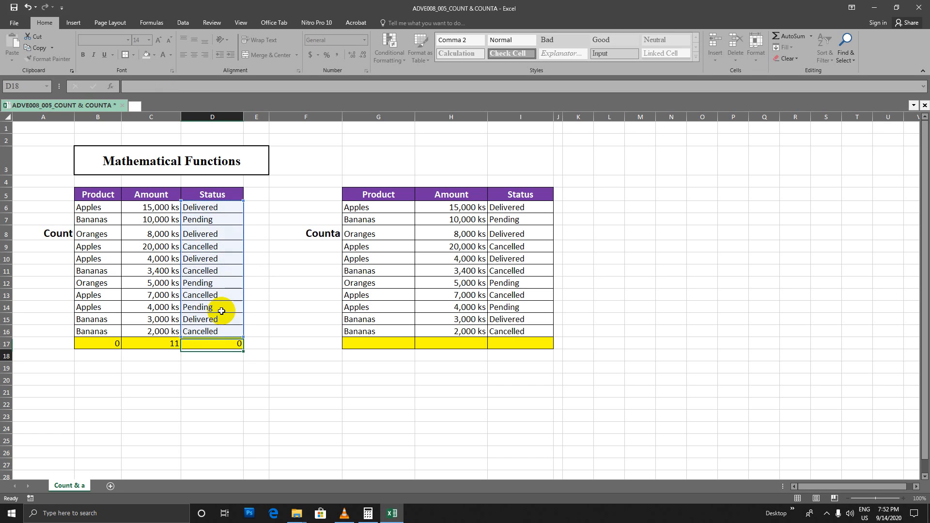
pyautogui.click(230, 344)
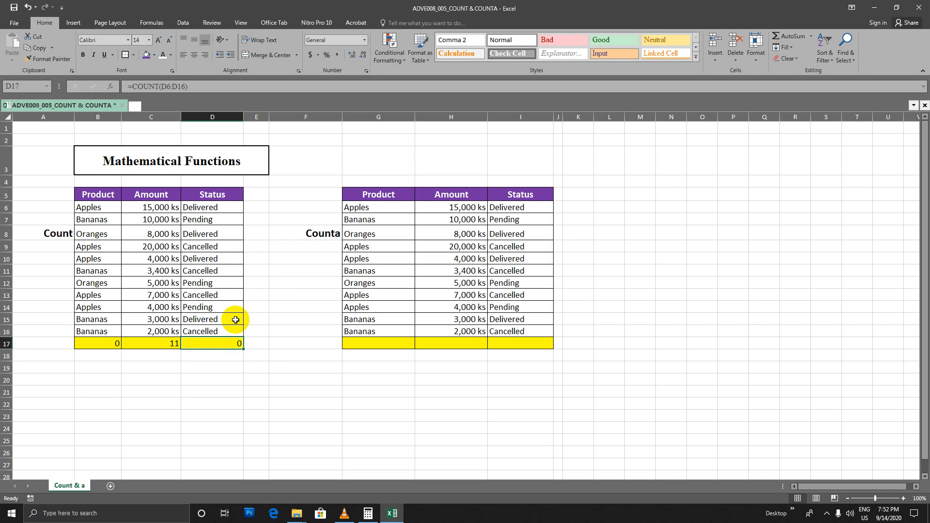
pyautogui.moveTo(213, 207); pyautogui.dragTo(222, 333)
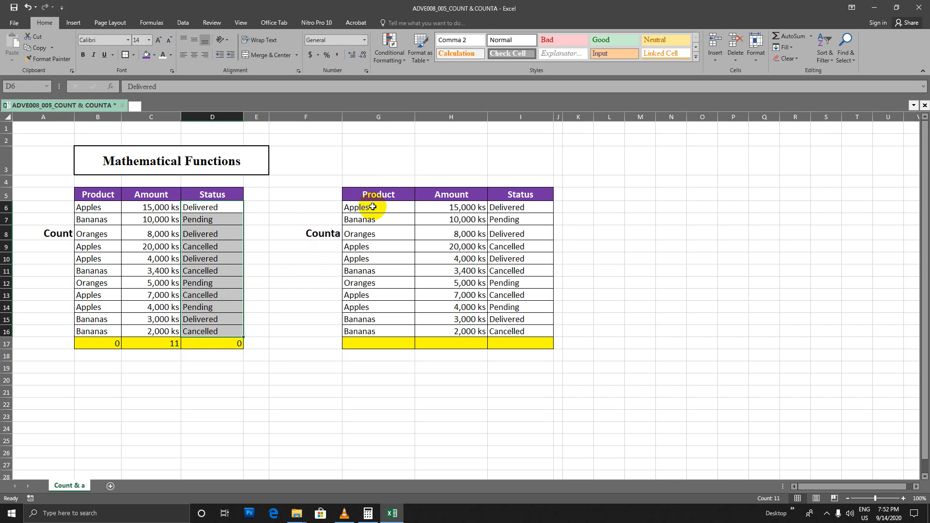
# Enter =COUNTA(G6:G16) in cell G17 and check it against the Product entries of the Counta table
pyautogui.moveTo(375, 207); pyautogui.dragTo(373, 332)
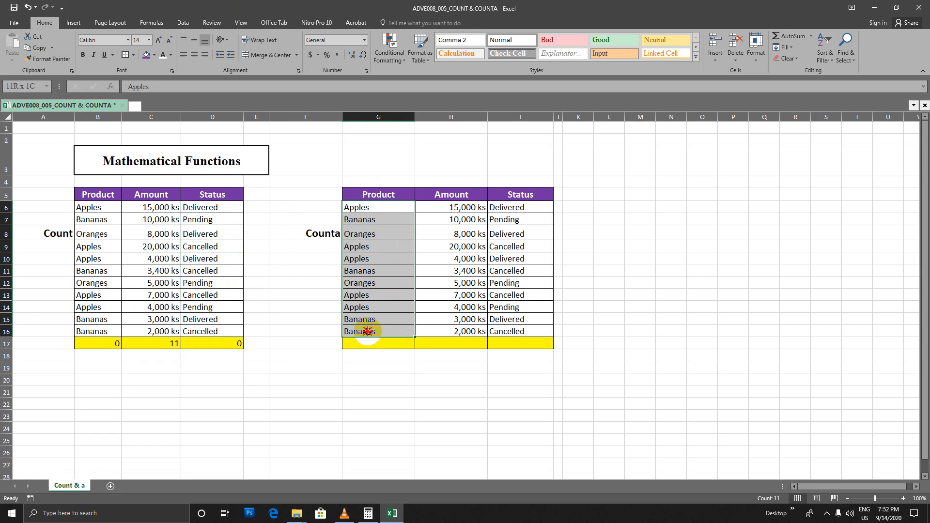
pyautogui.click(375, 342)
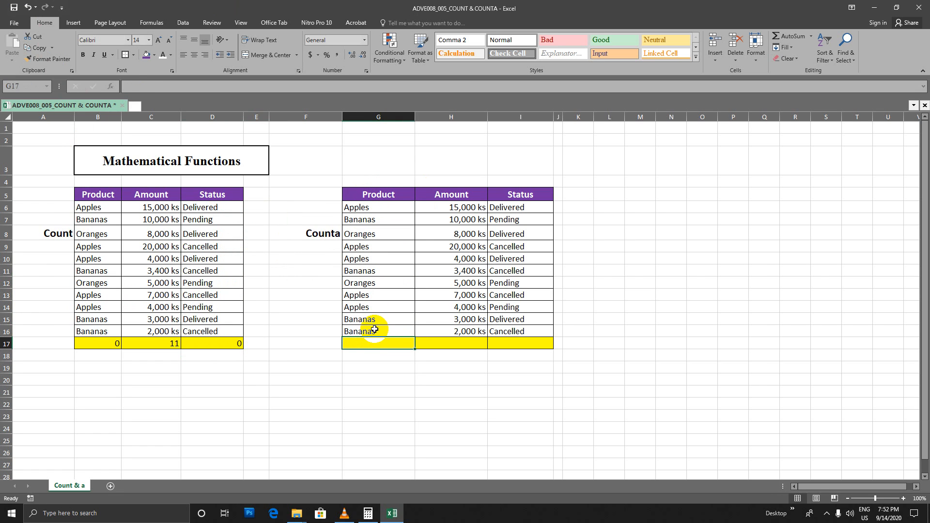
pyautogui.write('=Counta')
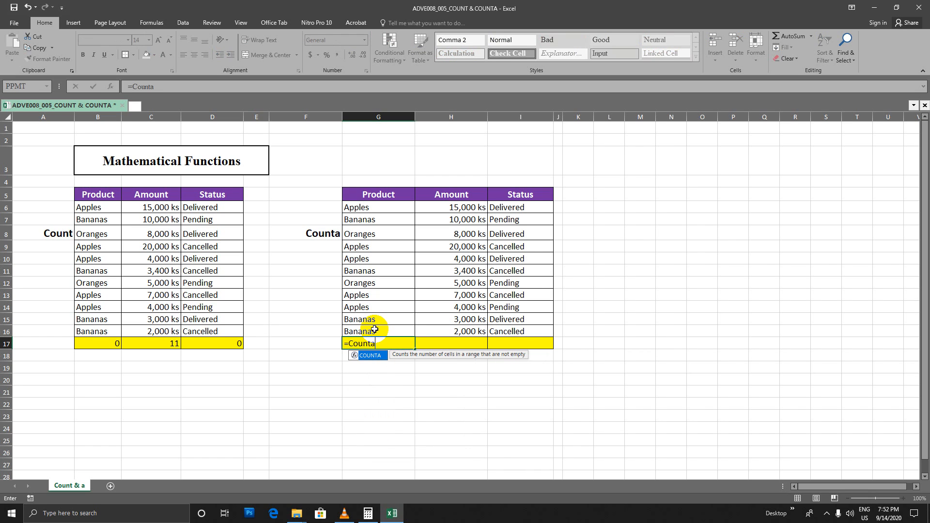
pyautogui.write('(')
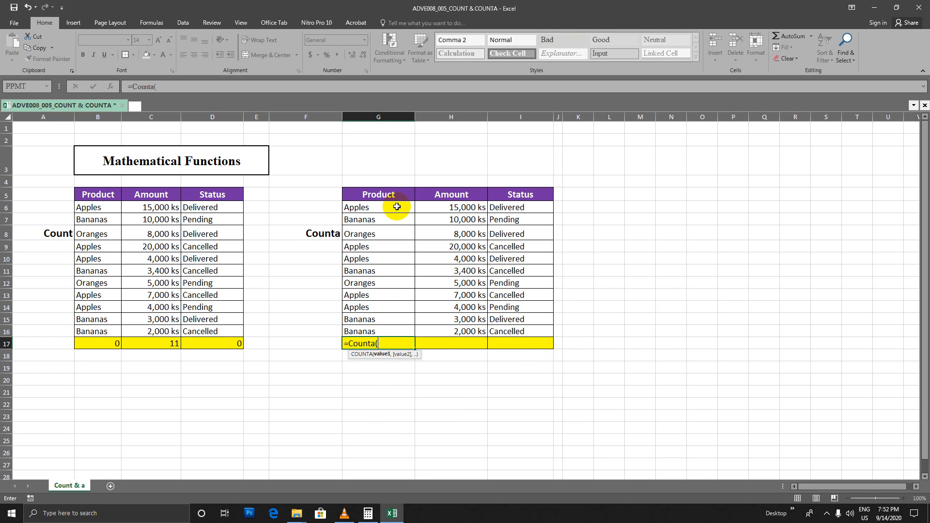
pyautogui.moveTo(402, 205); pyautogui.dragTo(398, 329)
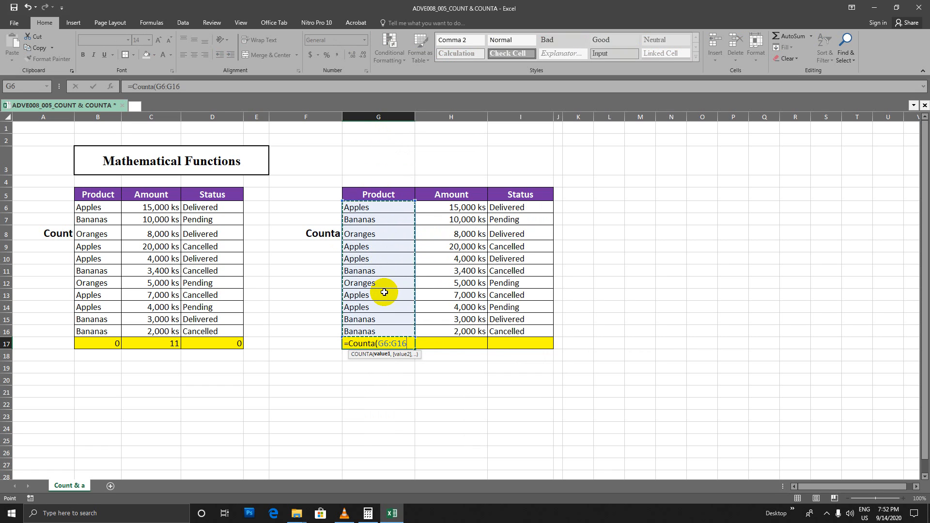
pyautogui.press('Return')
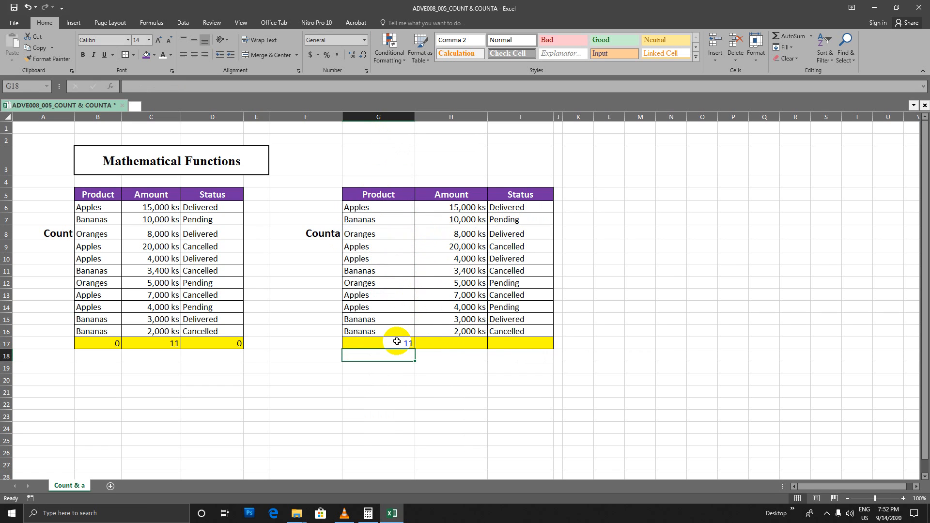
pyautogui.click(396, 342)
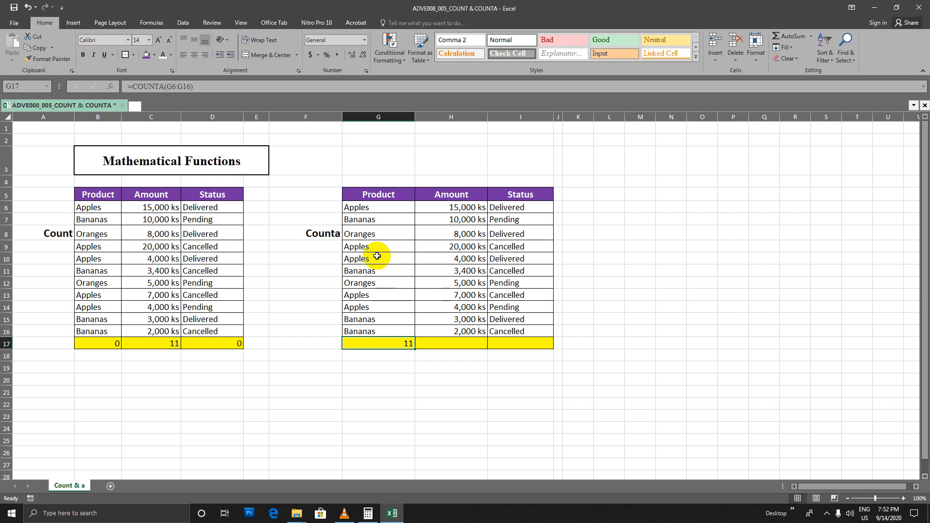
pyautogui.moveTo(370, 207); pyautogui.dragTo(372, 331)
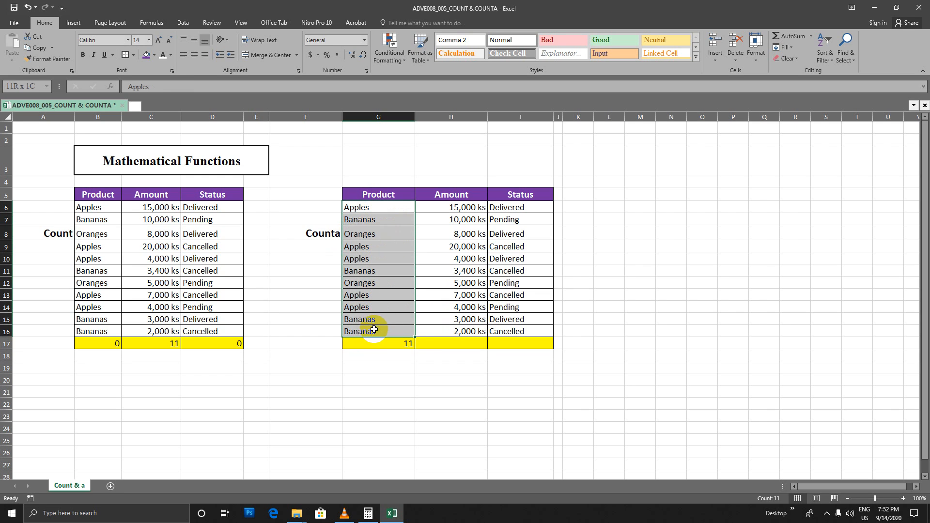
# Replace the first Product entry in G6 with * and then with -, and check the COUNTA formula in G17
pyautogui.click(387, 211)
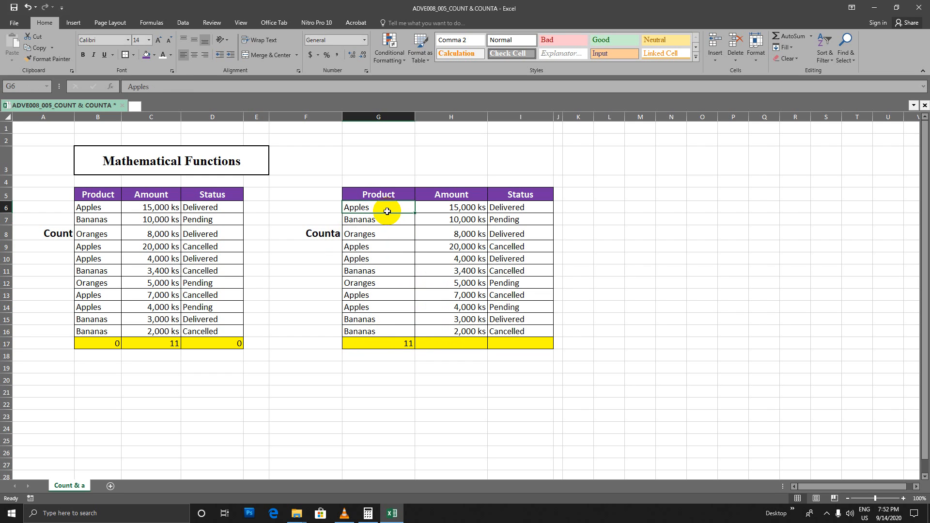
pyautogui.write('*')
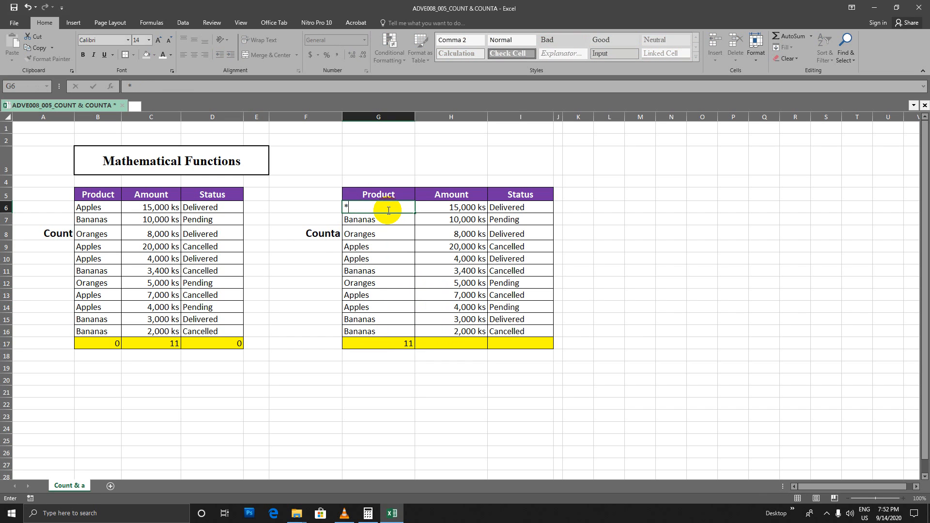
pyautogui.press('Return')
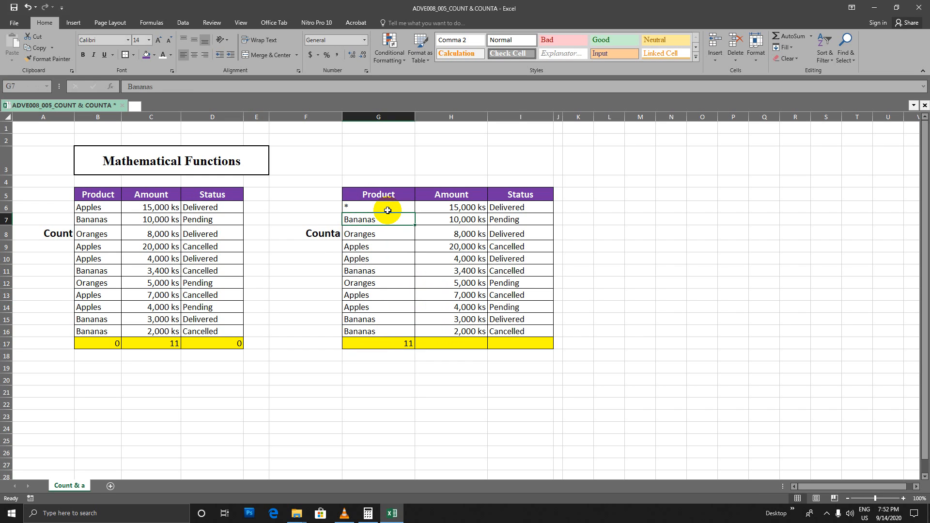
pyautogui.click(387, 210)
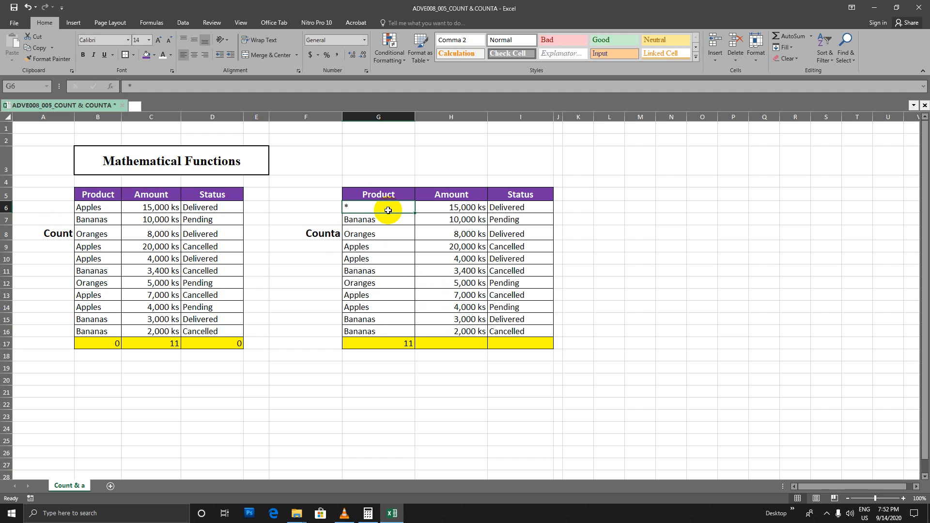
pyautogui.write('-')
pyautogui.press('Return')
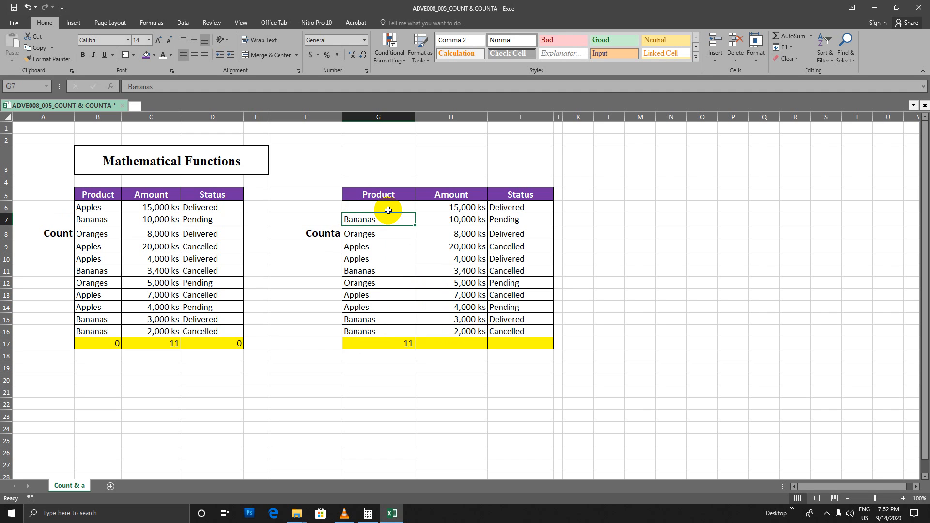
pyautogui.click(399, 343)
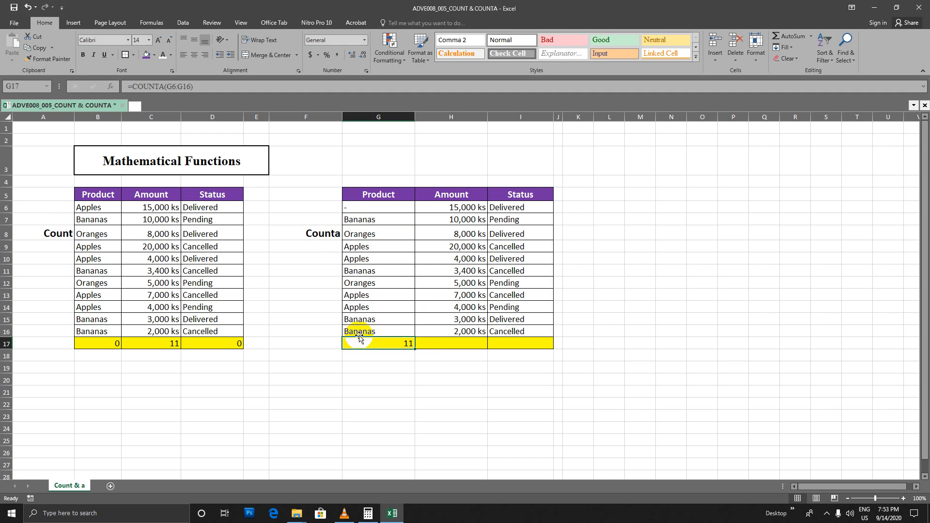
# Replace the Product entries in G7 to G10 of the Counta table with the symbols =, +, comma and period
pyautogui.click(372, 222)
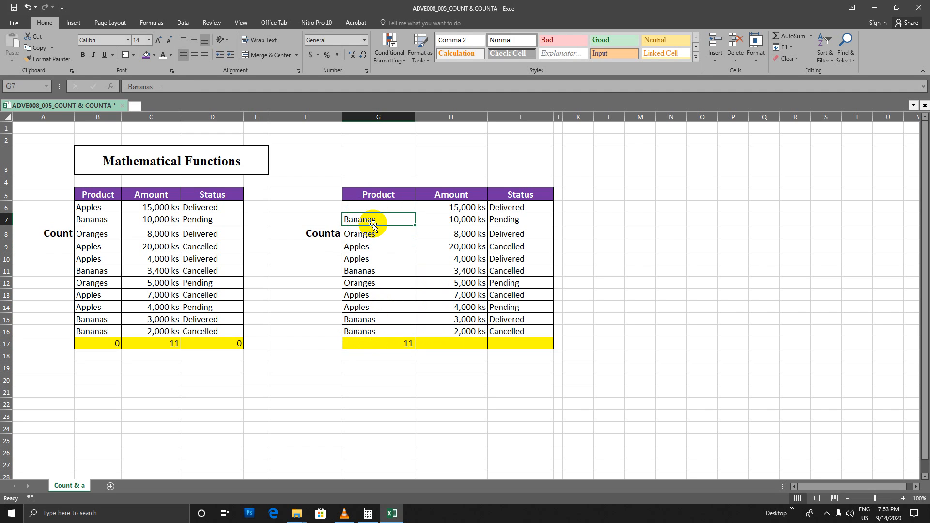
pyautogui.write('=')
pyautogui.press('Return')
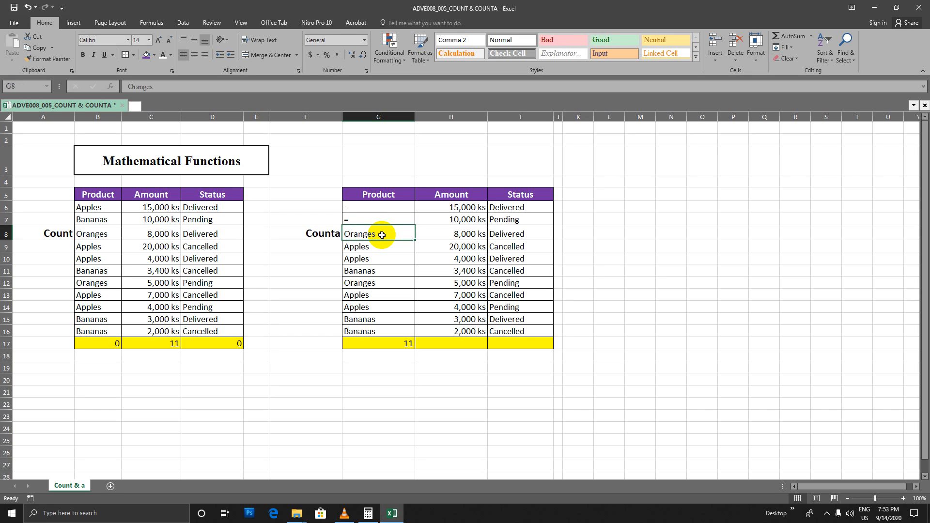
pyautogui.write('+')
pyautogui.press('Return')
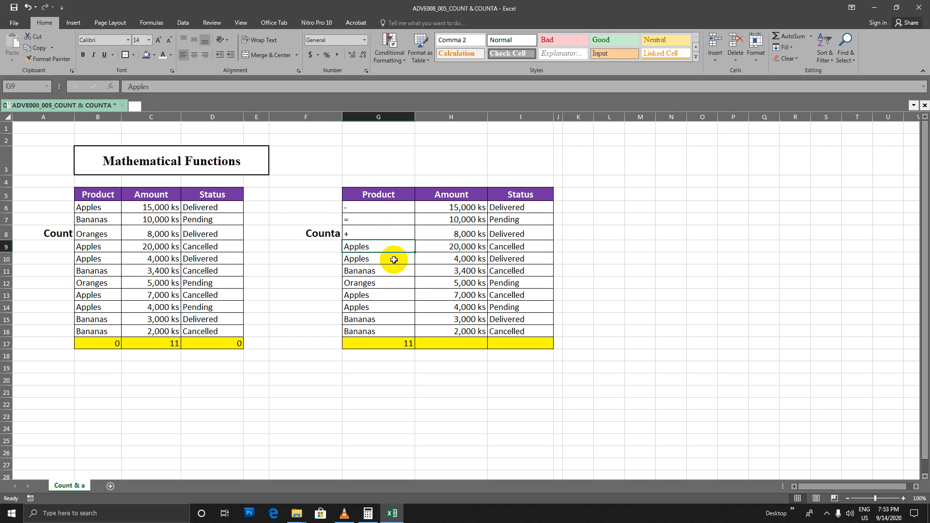
pyautogui.write(',')
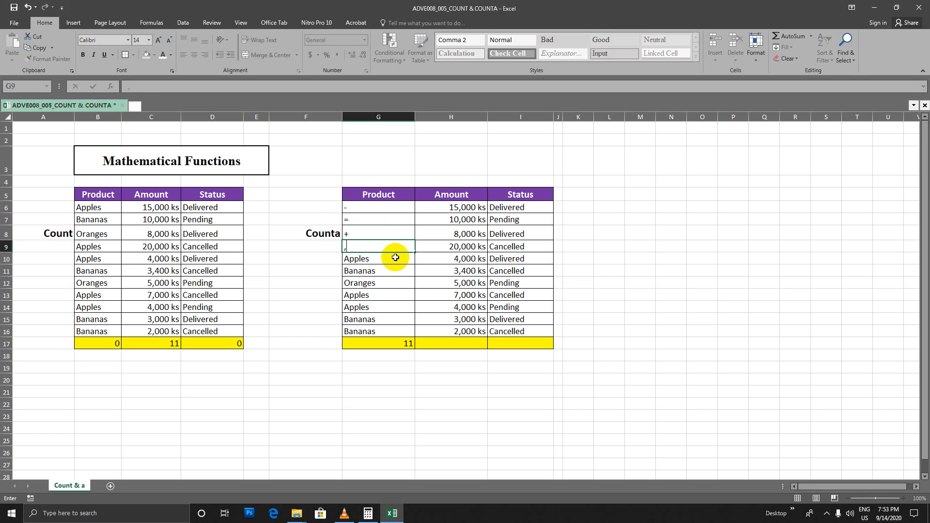
pyautogui.press('Return')
pyautogui.write('.')
pyautogui.press('Return')
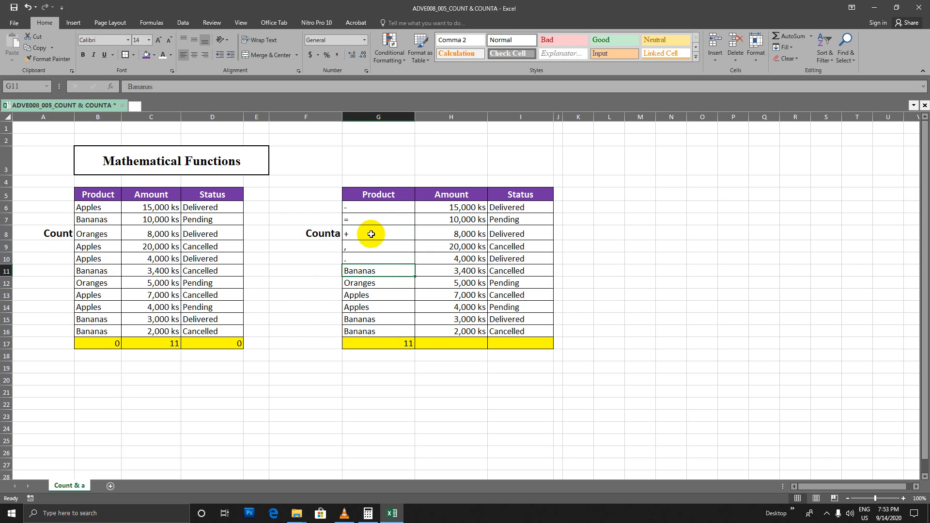
# Replace the Product entry in G11 with the number 1 and review the mixed entries in G6:G16
pyautogui.moveTo(381, 207); pyautogui.dragTo(375, 331)
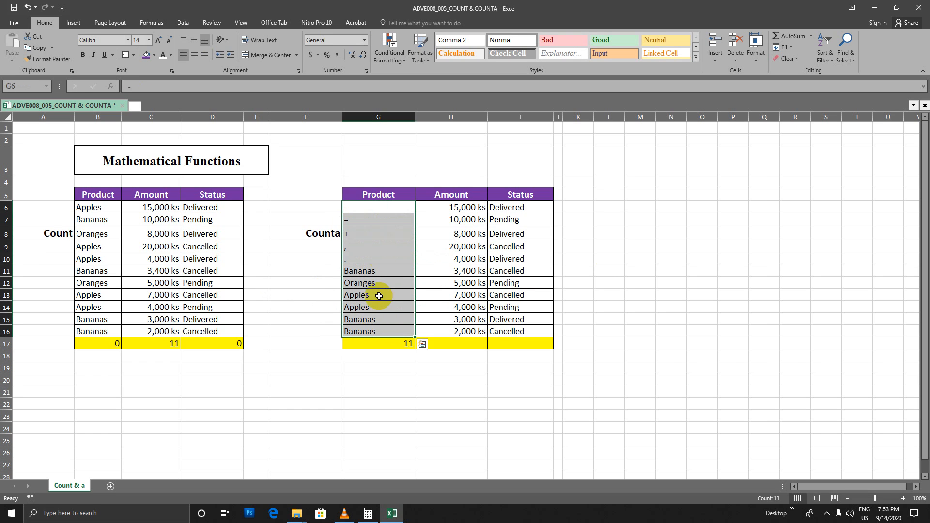
pyautogui.click(369, 207)
pyautogui.moveTo(372, 267); pyautogui.dragTo(374, 333)
pyautogui.moveTo(449, 207); pyautogui.dragTo(449, 219)
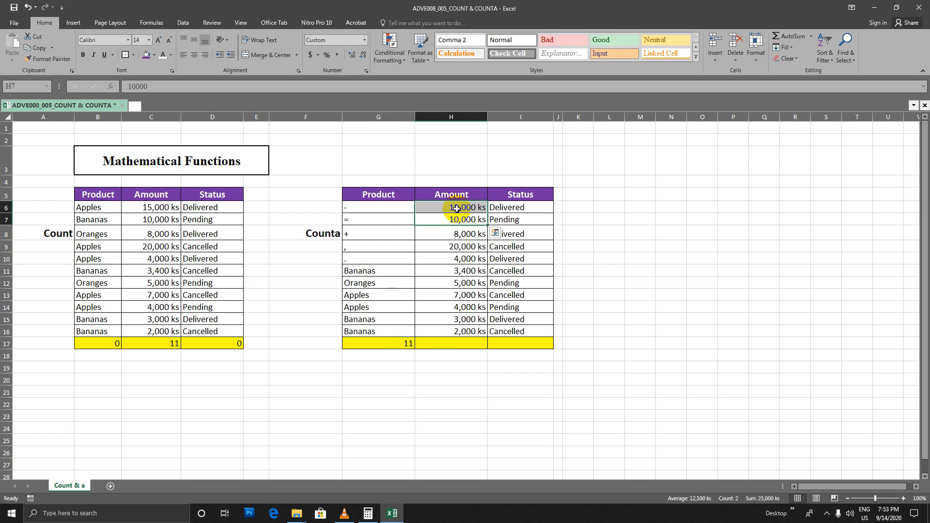
pyautogui.click(373, 211)
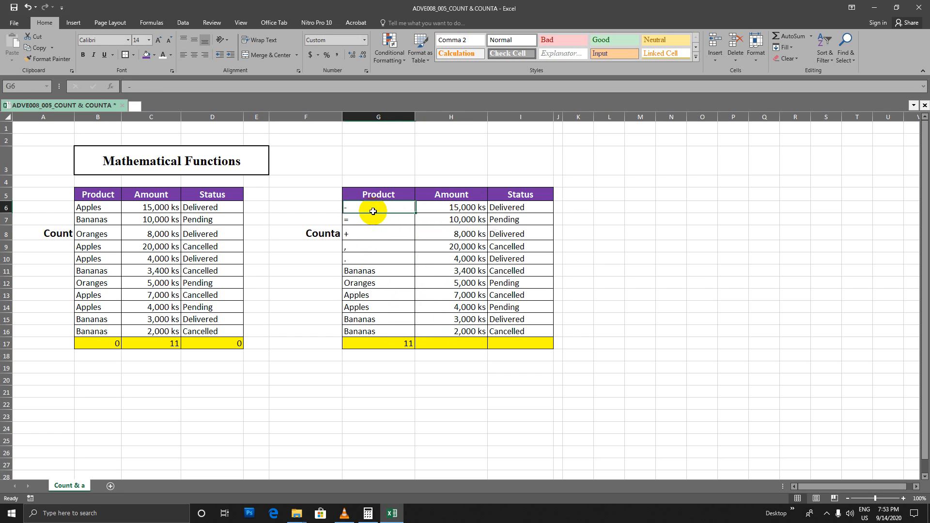
pyautogui.click(361, 271)
pyautogui.write('1')
pyautogui.press('Return')
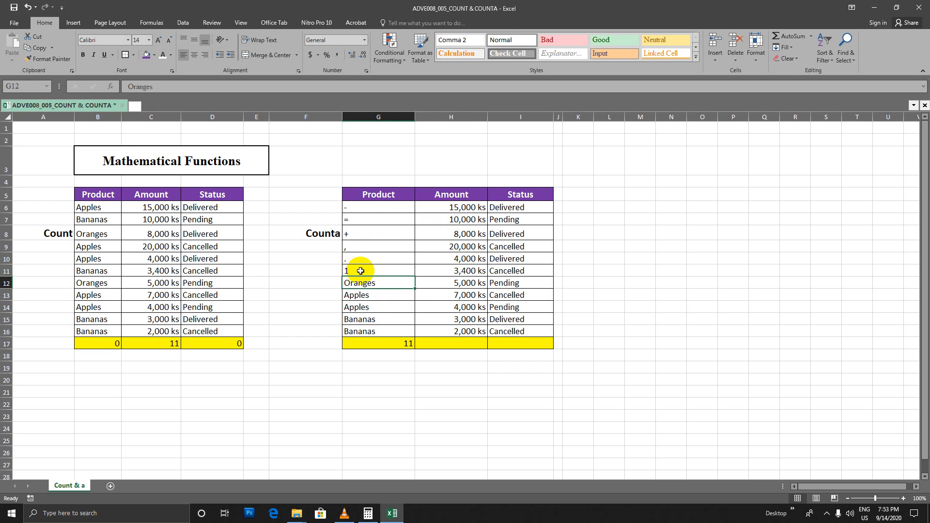
pyautogui.moveTo(373, 208); pyautogui.dragTo(379, 334)
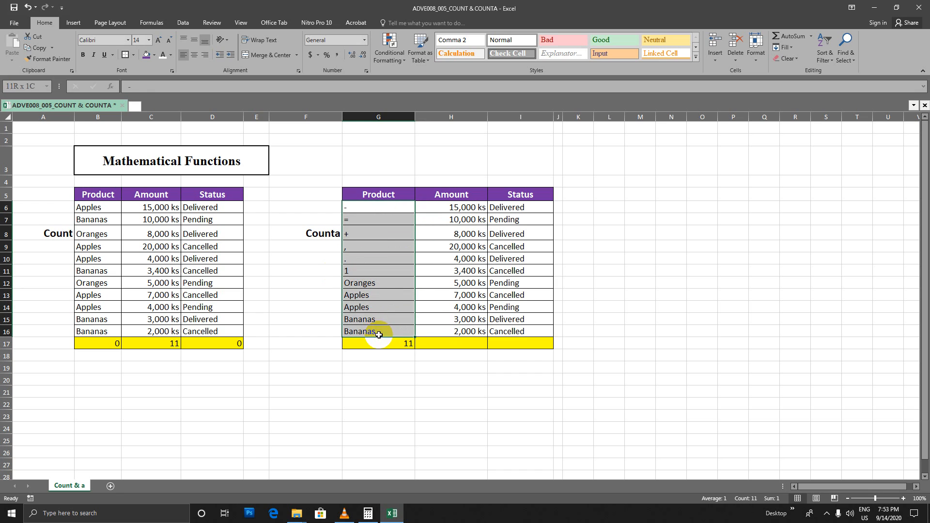
# Enter =COUNTA(H6:H16) in cell H17 to count the Amount column of the Counta table, and check the formula
pyautogui.click(465, 208)
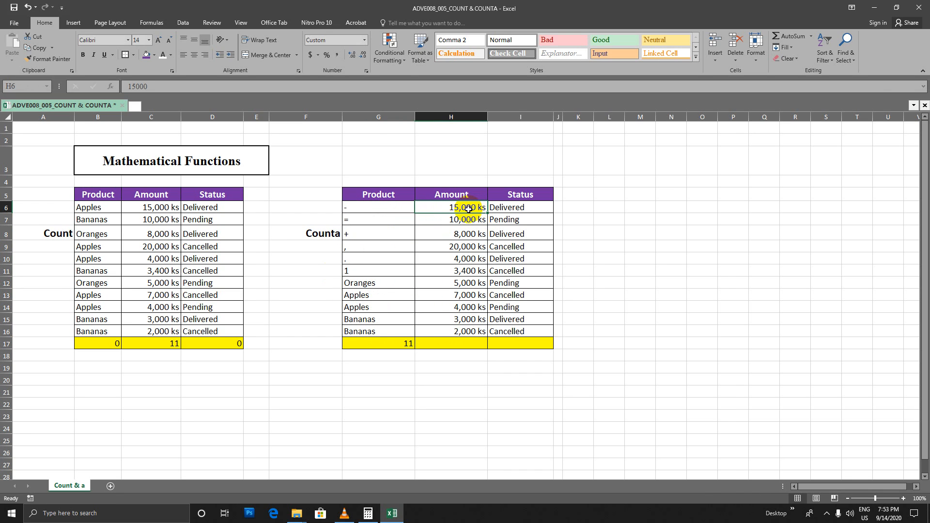
pyautogui.moveTo(468, 208); pyautogui.dragTo(465, 334)
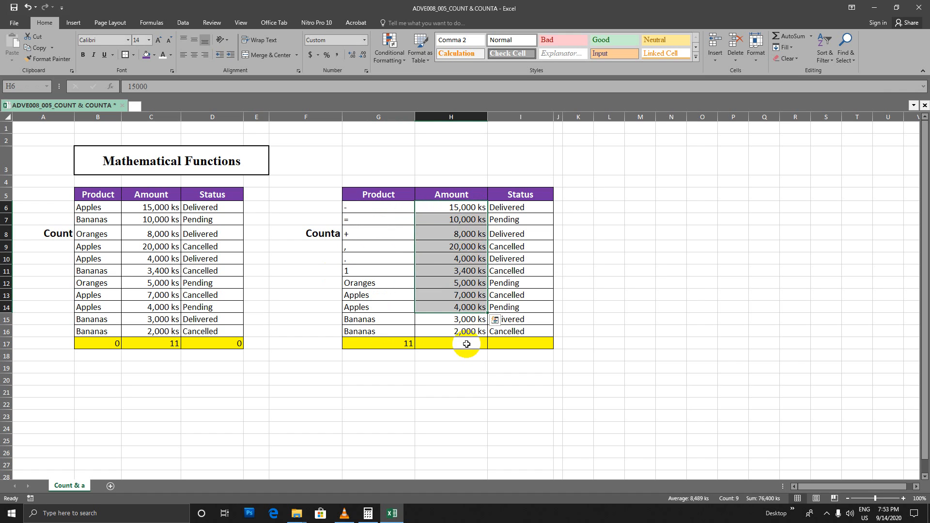
pyautogui.click(469, 342)
pyautogui.write('=')
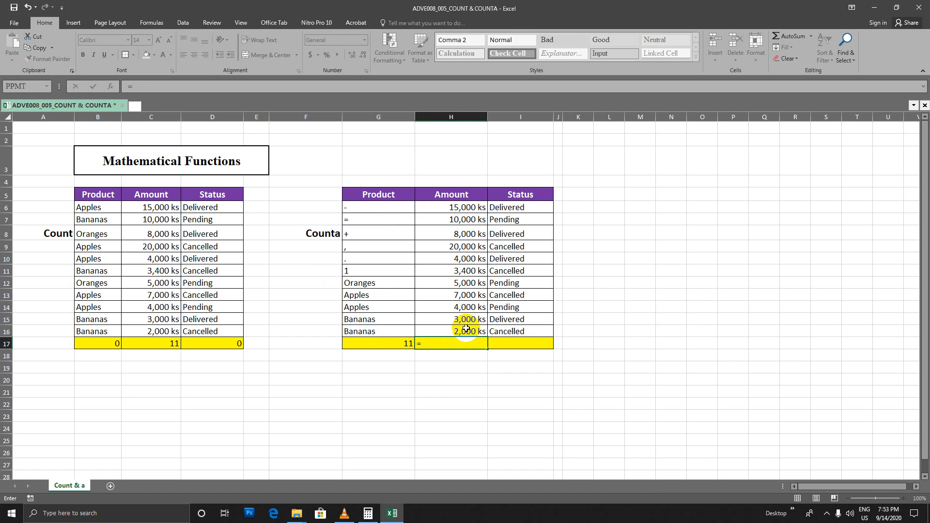
pyautogui.write('Counta')
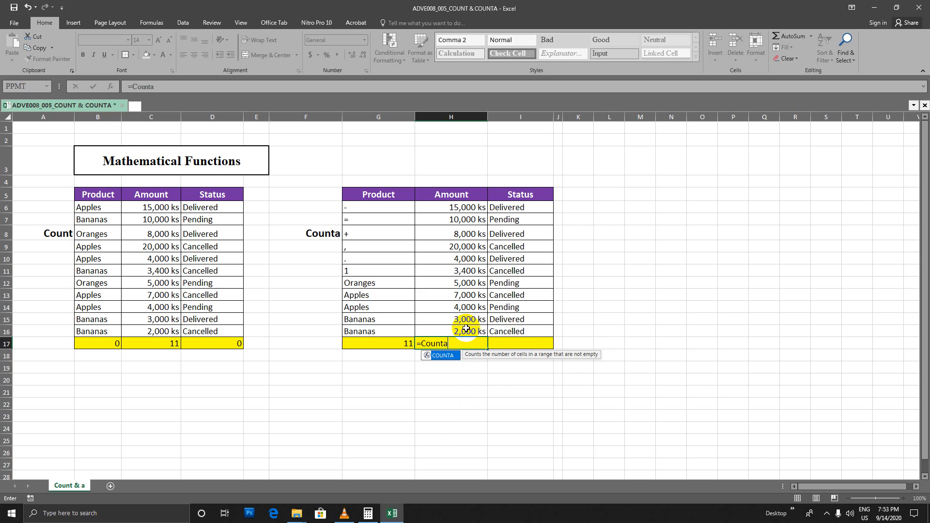
pyautogui.write('(')
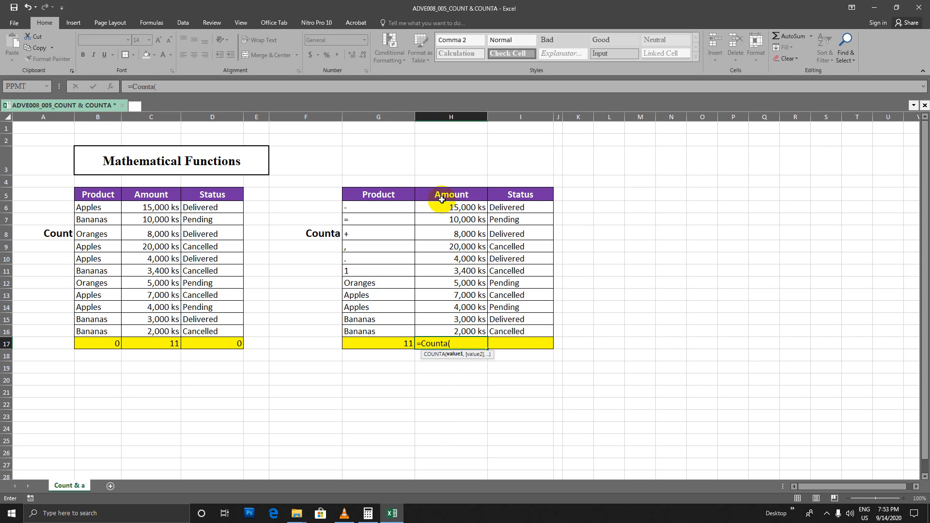
pyautogui.moveTo(447, 206); pyautogui.dragTo(450, 325)
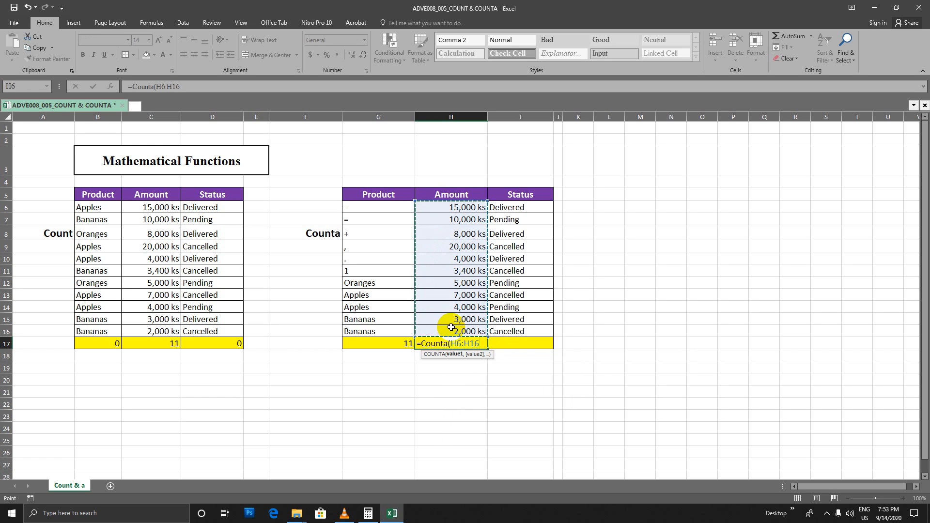
pyautogui.press('Return')
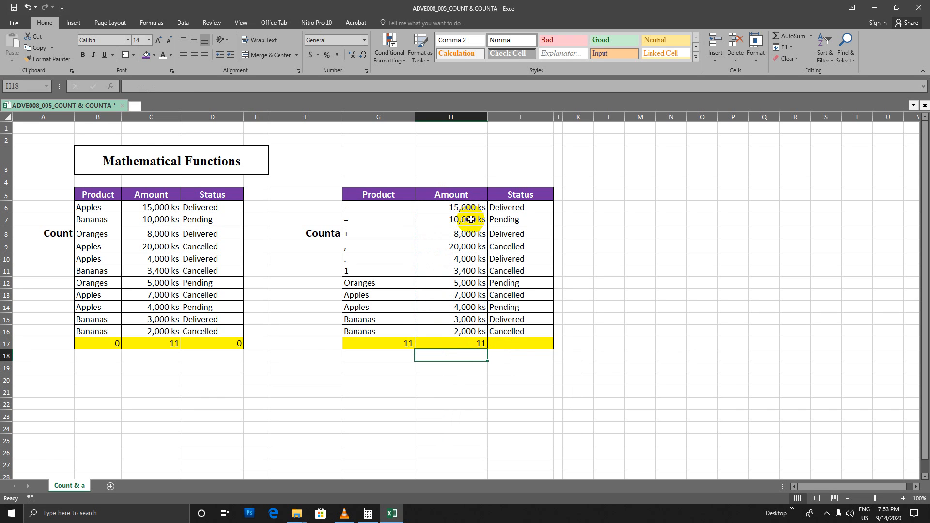
pyautogui.click(477, 343)
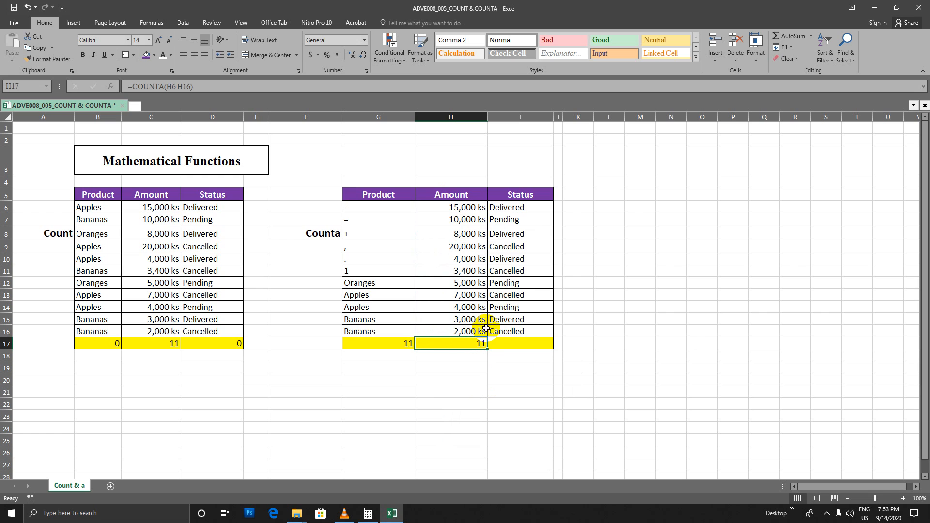
# Enter =COUNTA(I6:I16) in cell I17 to count the Status column of the Counta table, and check the formula
pyautogui.moveTo(523, 207); pyautogui.dragTo(522, 330)
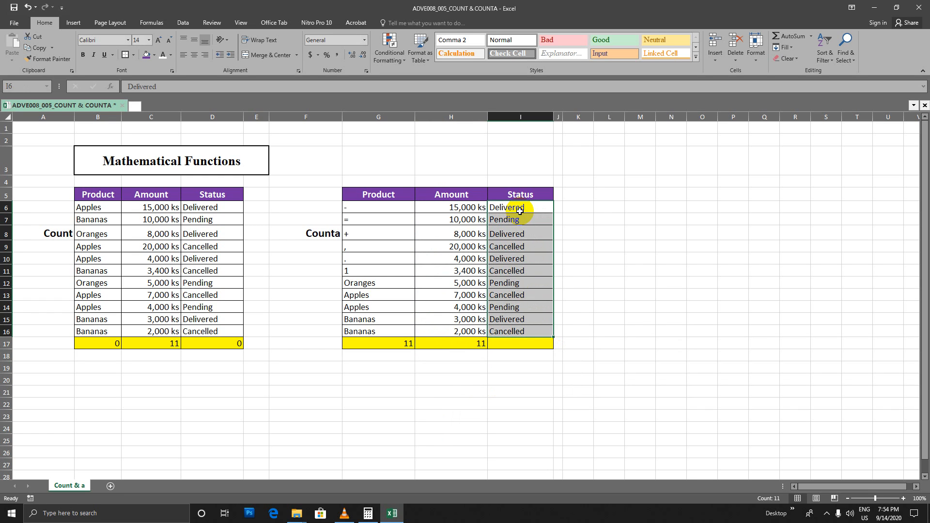
pyautogui.click(520, 345)
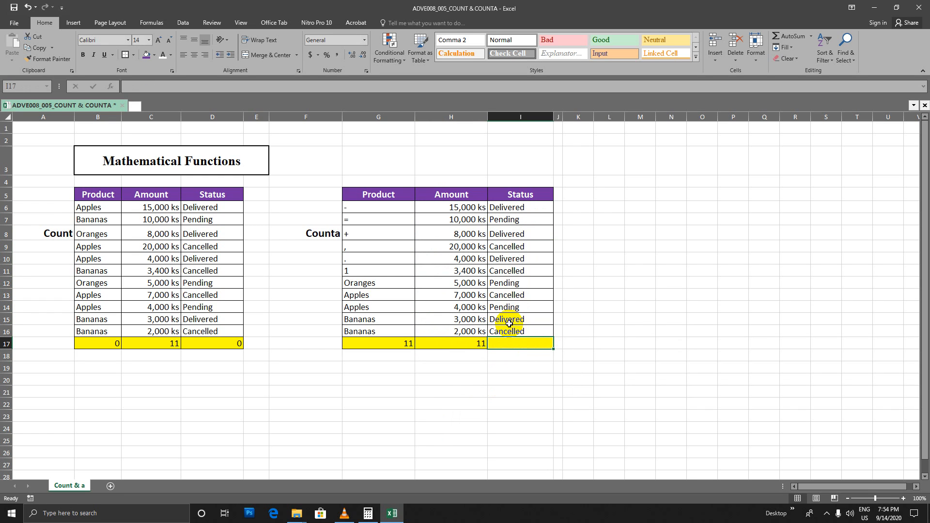
pyautogui.write('=Counta')
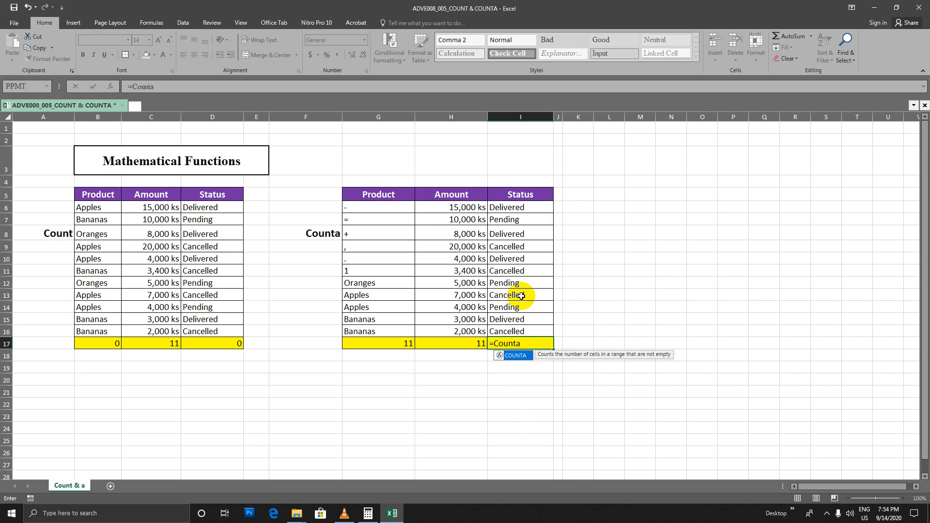
pyautogui.write('(')
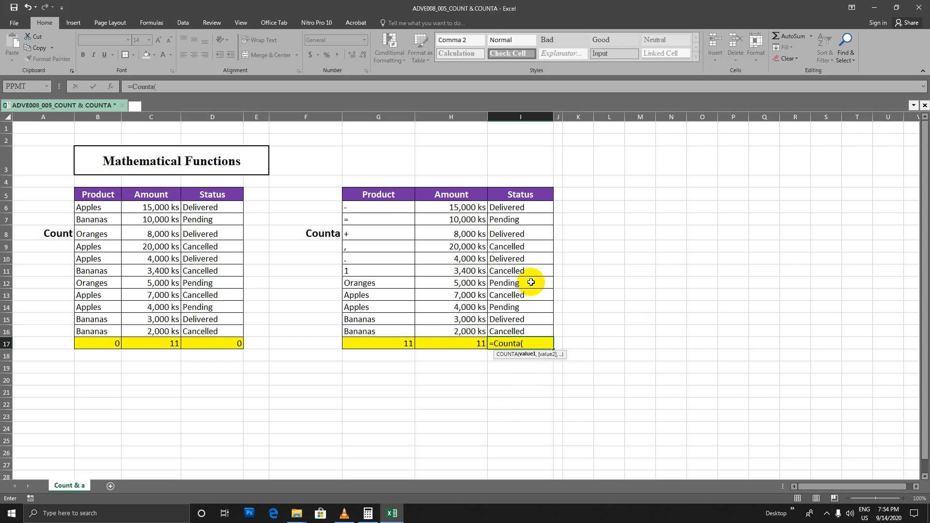
pyautogui.moveTo(506, 207); pyautogui.dragTo(515, 330)
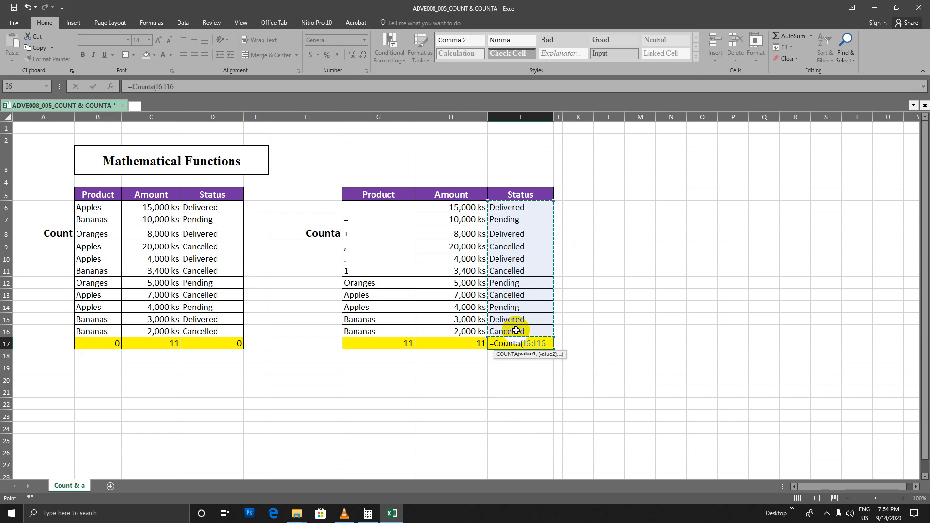
pyautogui.press('Return')
pyautogui.click(516, 342)
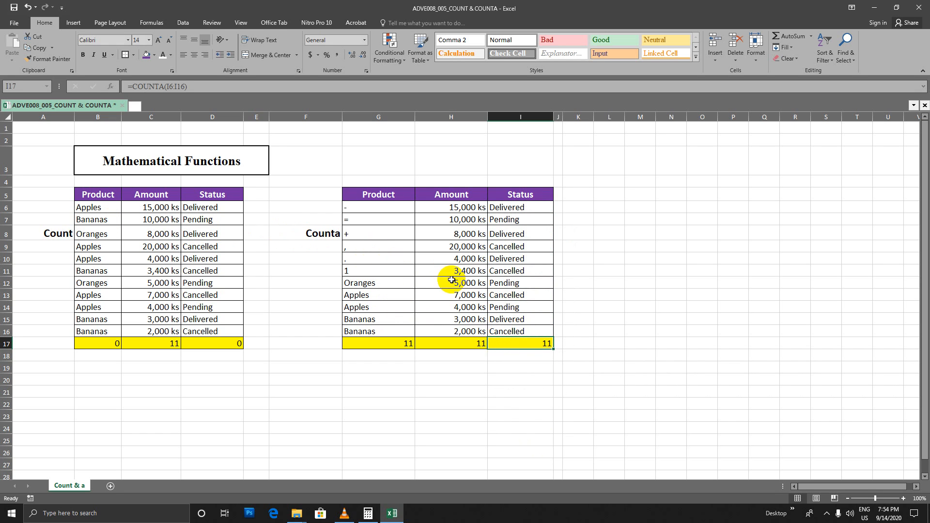
# Compare the Product and Status columns of the Count table with the Counta table's entries, and minimize the workbook window
pyautogui.click(54, 233)
pyautogui.moveTo(106, 208); pyautogui.dragTo(103, 330)
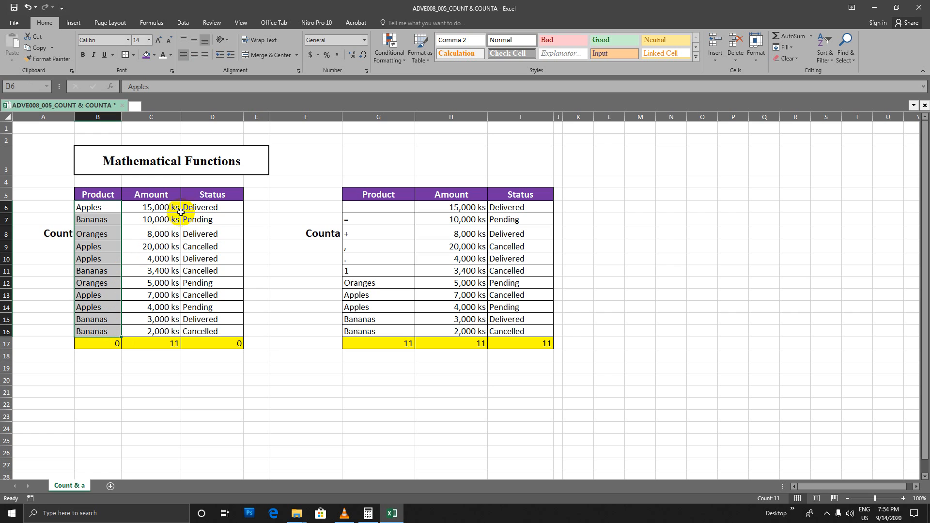
pyautogui.moveTo(205, 207); pyautogui.dragTo(207, 329)
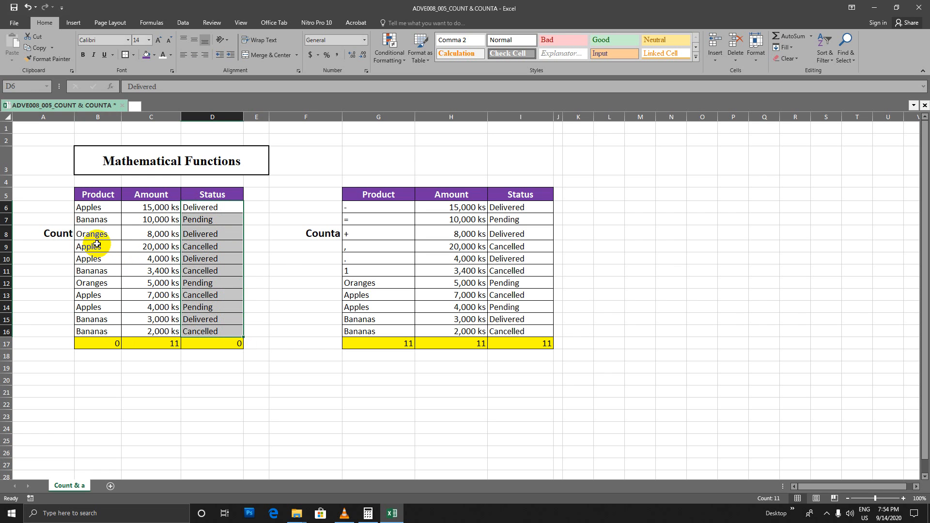
pyautogui.click(335, 233)
pyautogui.moveTo(382, 208); pyautogui.dragTo(521, 328)
pyautogui.click(321, 229)
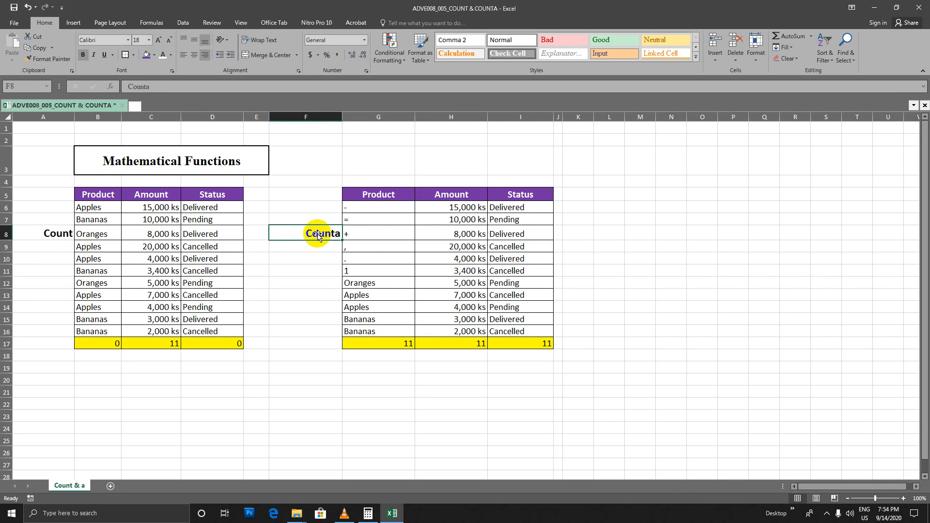
pyautogui.click(57, 233)
pyautogui.click(299, 231)
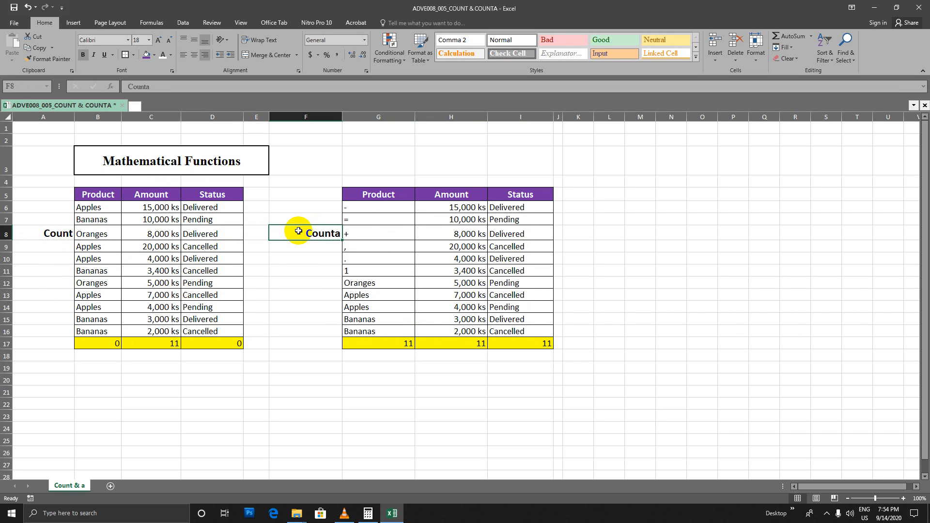
pyautogui.click(402, 234)
pyautogui.click(321, 236)
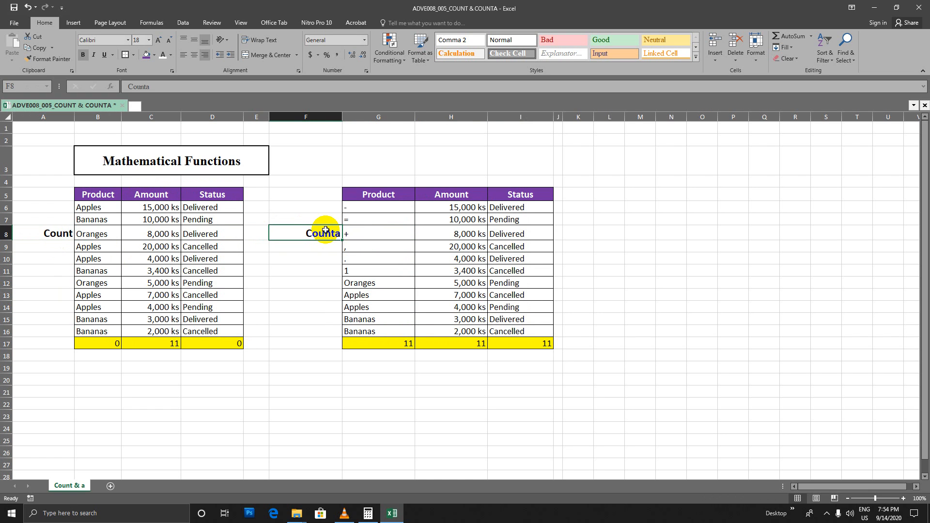
pyautogui.click(874, 7)
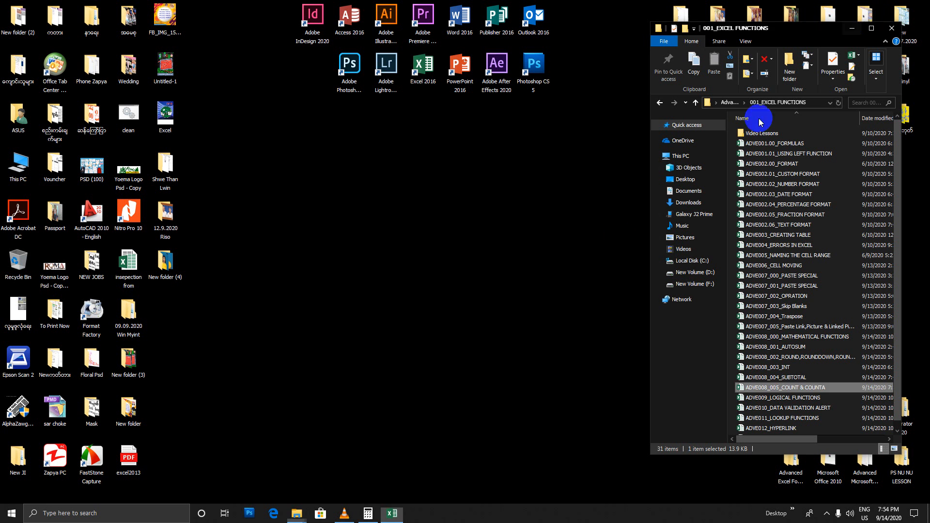